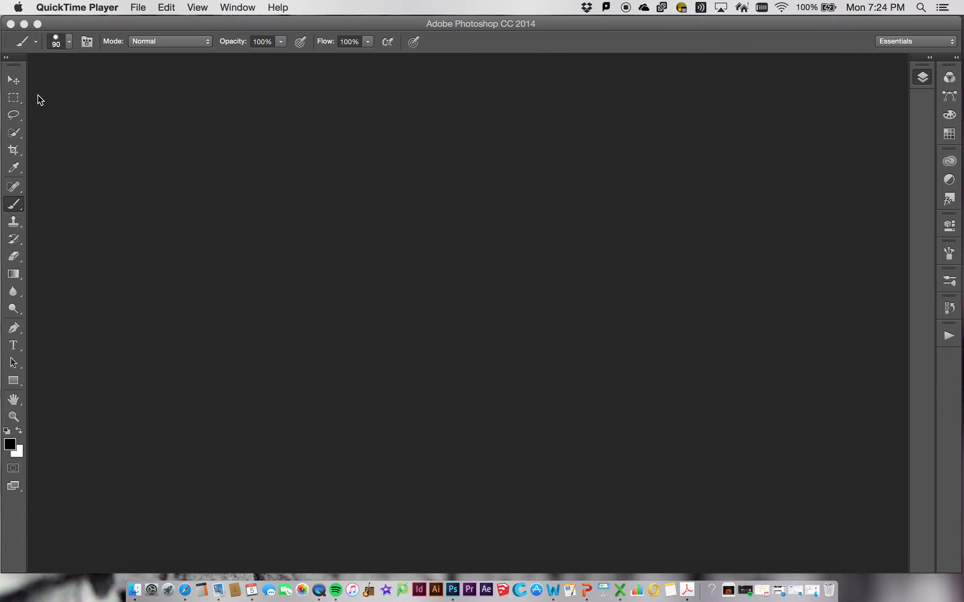
Switch to Photoshop, then display the Timeline and reduce its height to leave more room for the canvas.
left_click(163, 25)
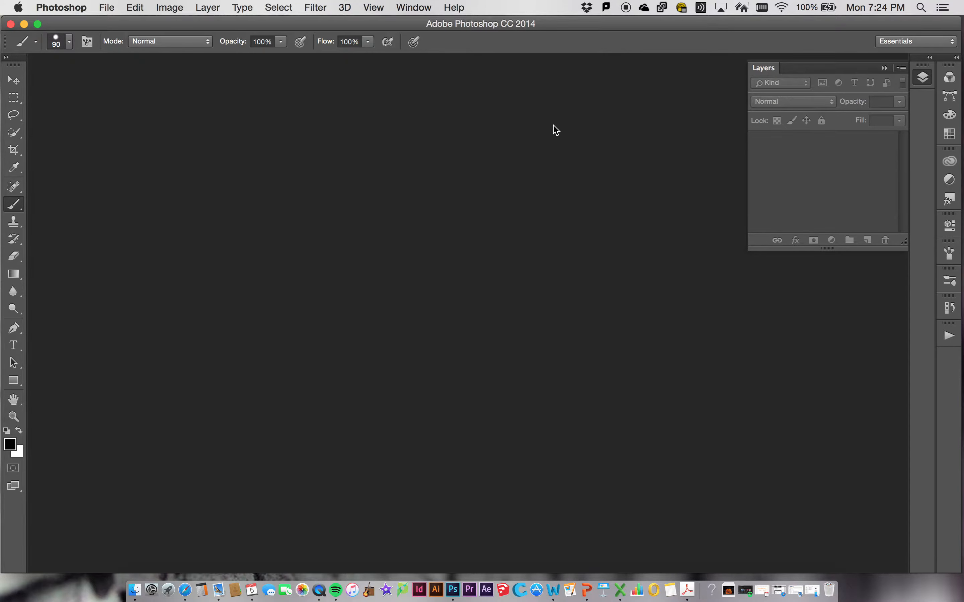
left_click(415, 8)
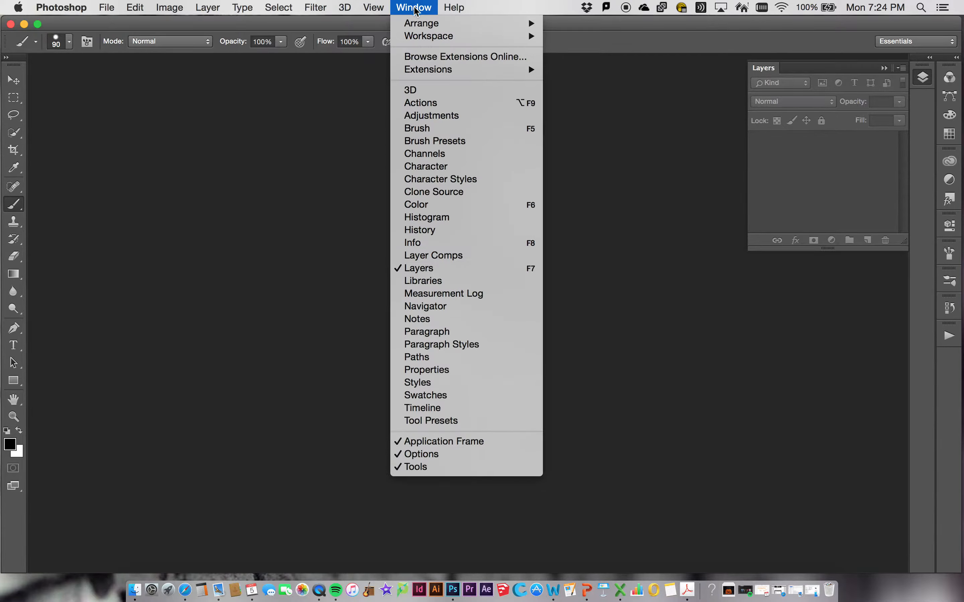
left_click(438, 414)
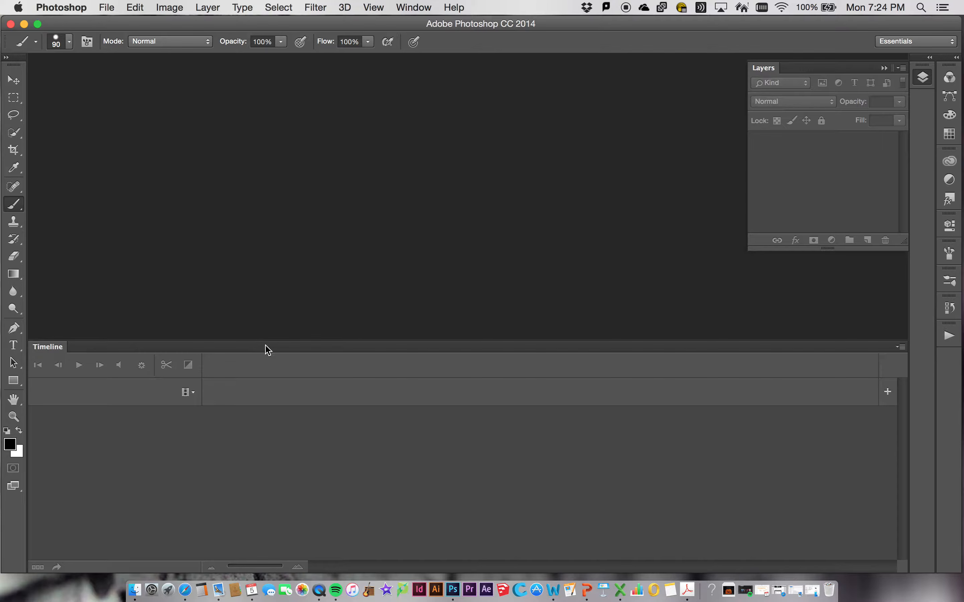
left_click_drag(266, 341, 295, 381)
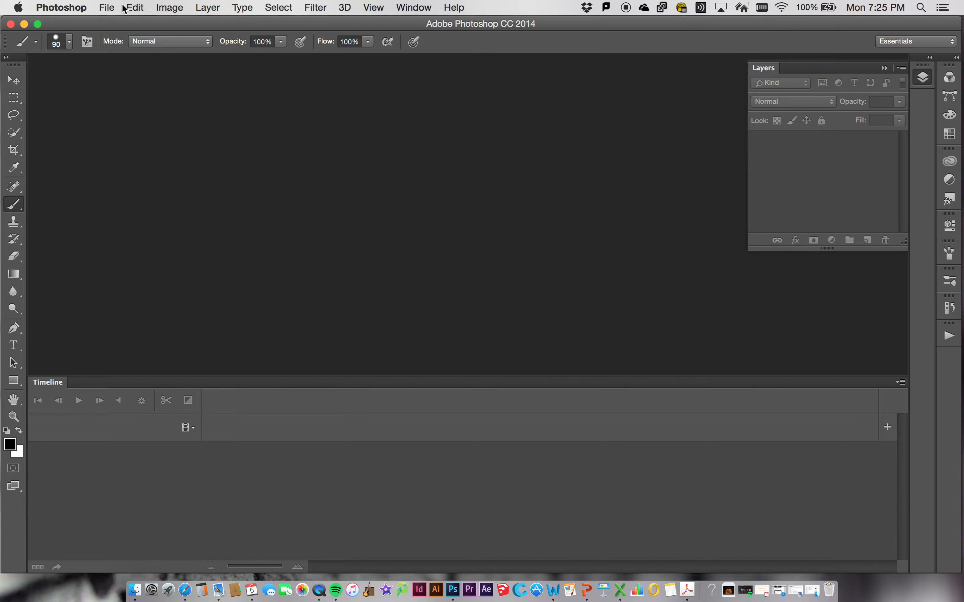
Load Frame 01.psd through Frame 12.psd from the Bird frames folder as layers of one document using Load Files into Stack.
left_click(107, 8)
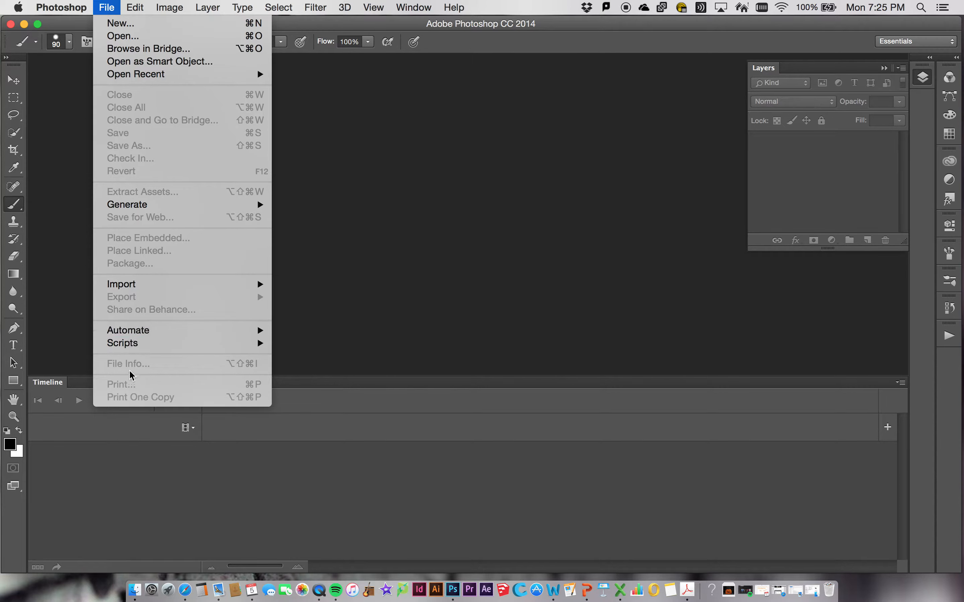
mouse_move(136, 344)
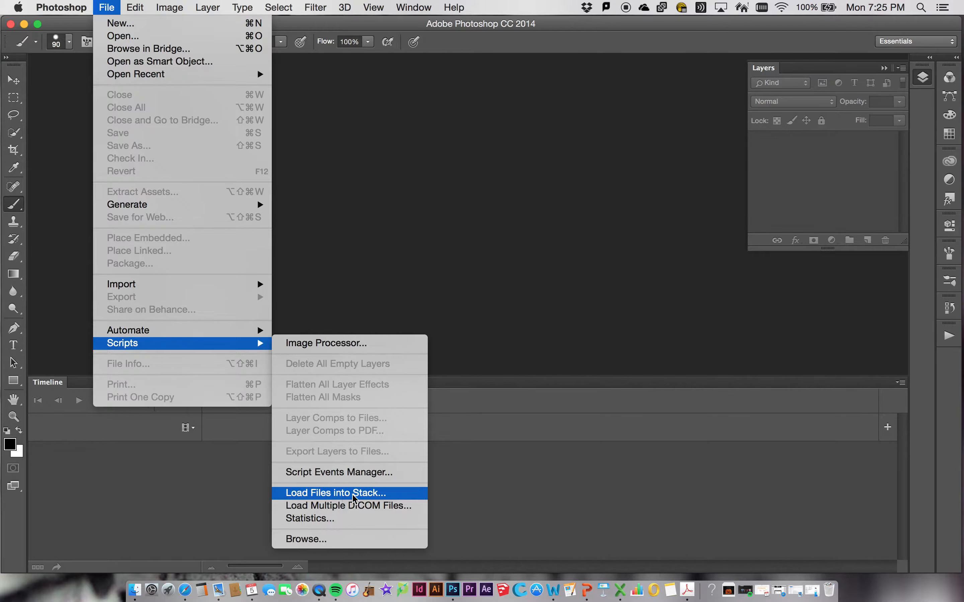
left_click(408, 497)
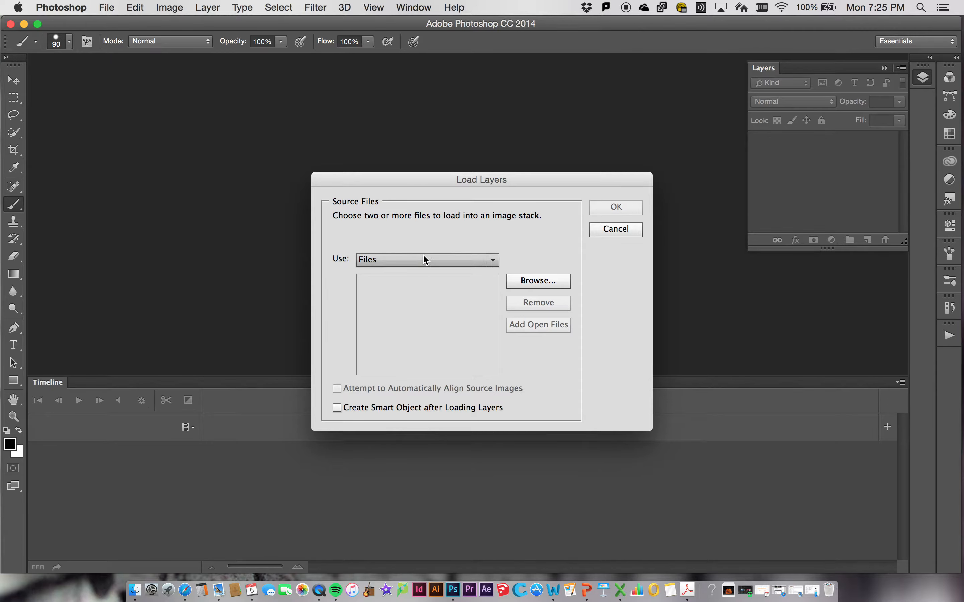
left_click(528, 282)
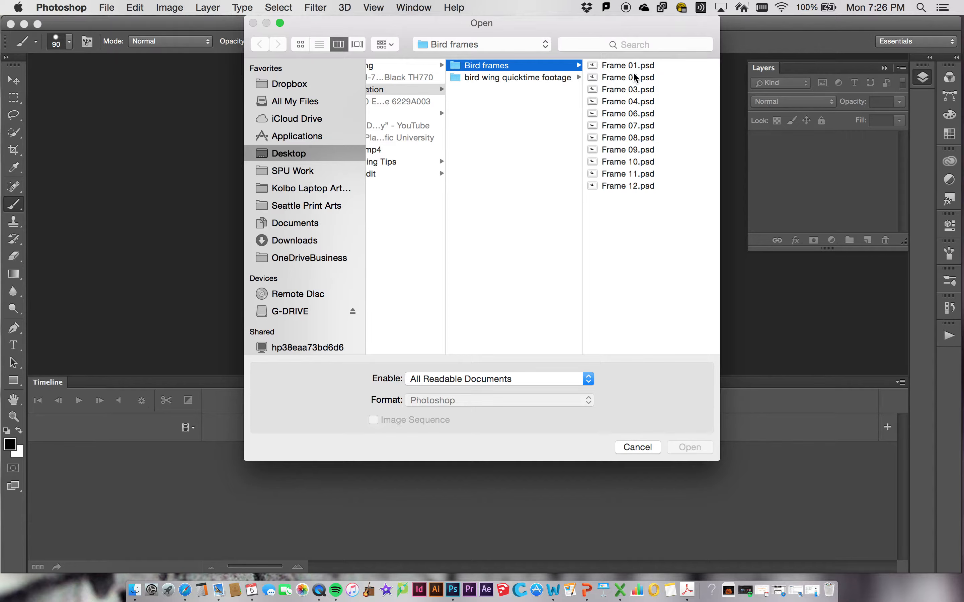
left_click(587, 77)
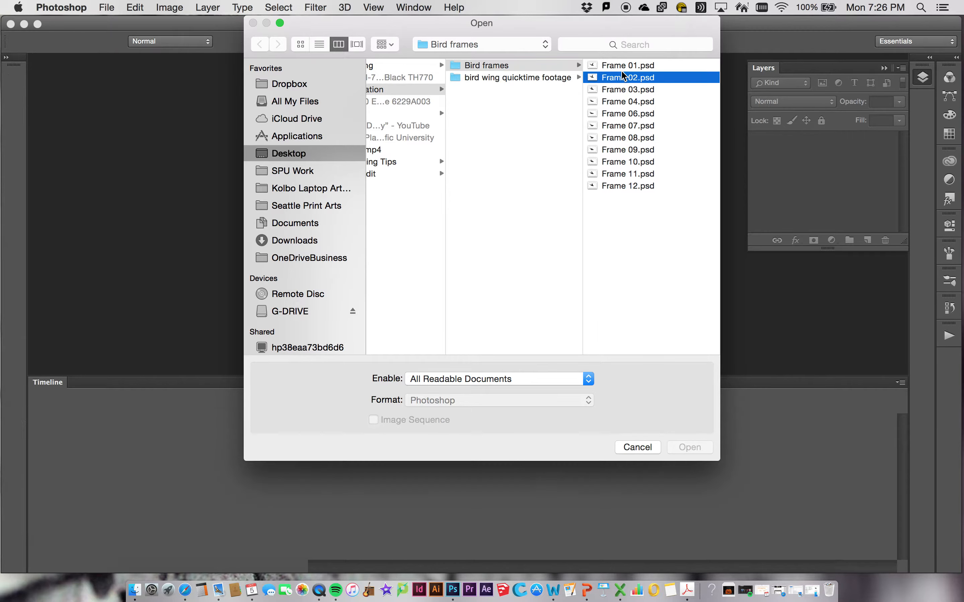
left_click(501, 67)
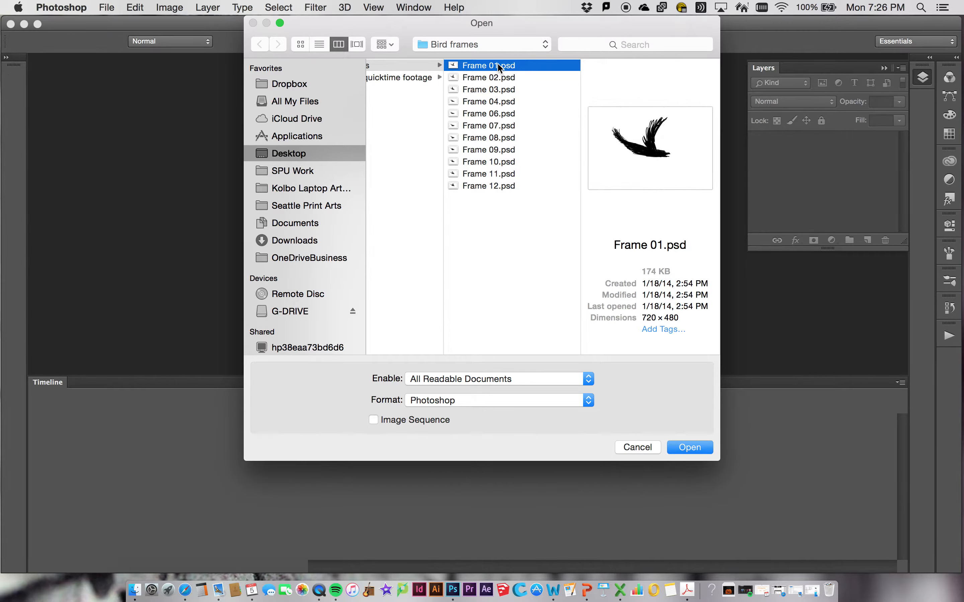
left_click(488, 186, "shift")
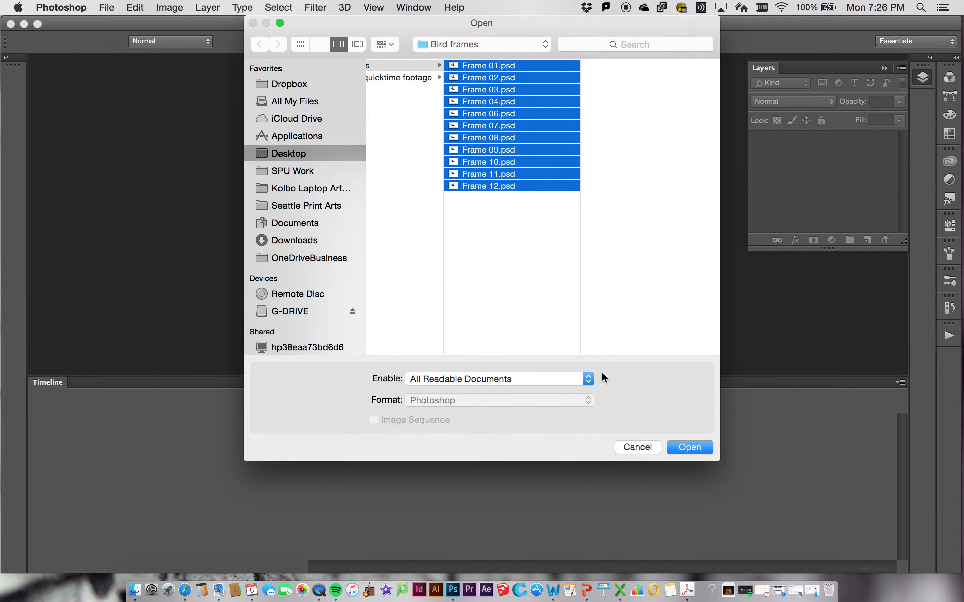
left_click(687, 448)
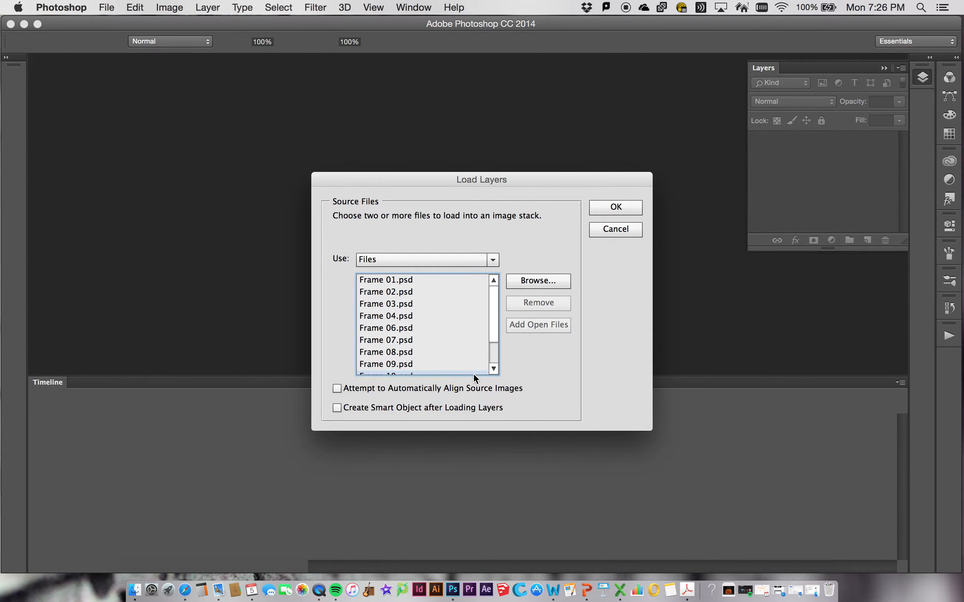
left_click(608, 211)
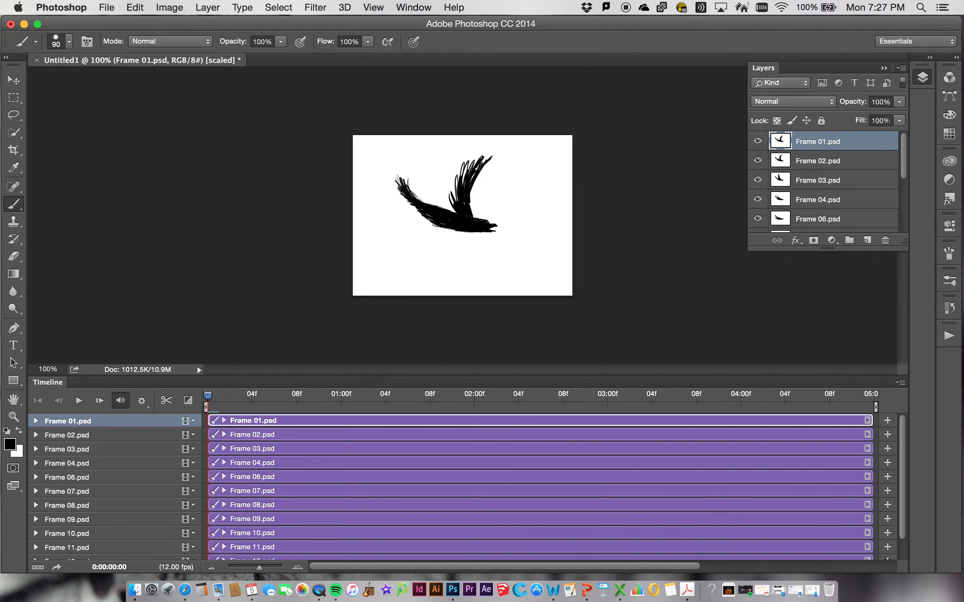
Review the loaded frame layers, play part of the timeline, and return the playhead to the start.
scroll(843, 165, "down", 6)
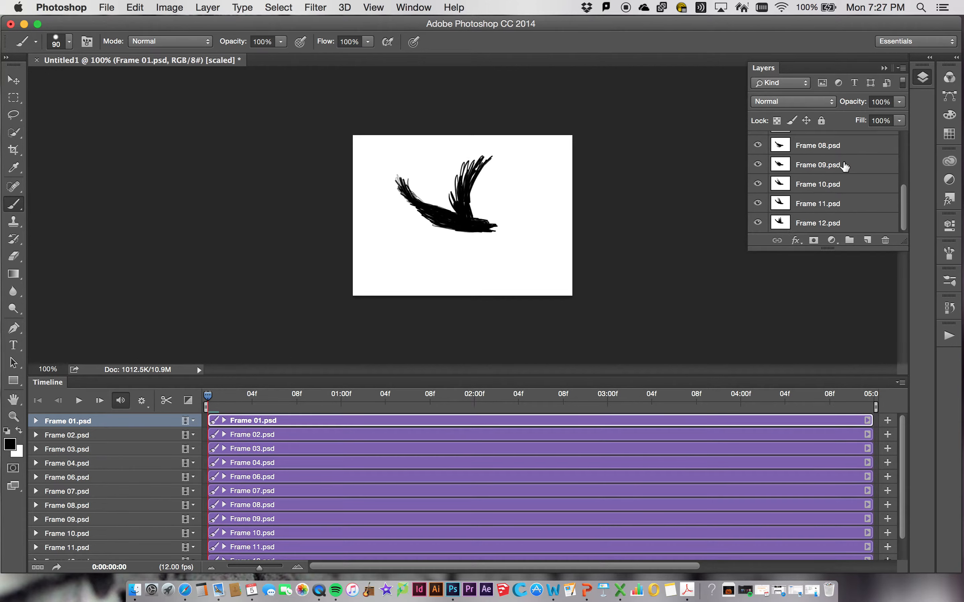
scroll(843, 191, "up", 6)
scroll(844, 195, "down", 5)
scroll(274, 518, "down", 3)
scroll(275, 518, "up", 3)
left_click(78, 401)
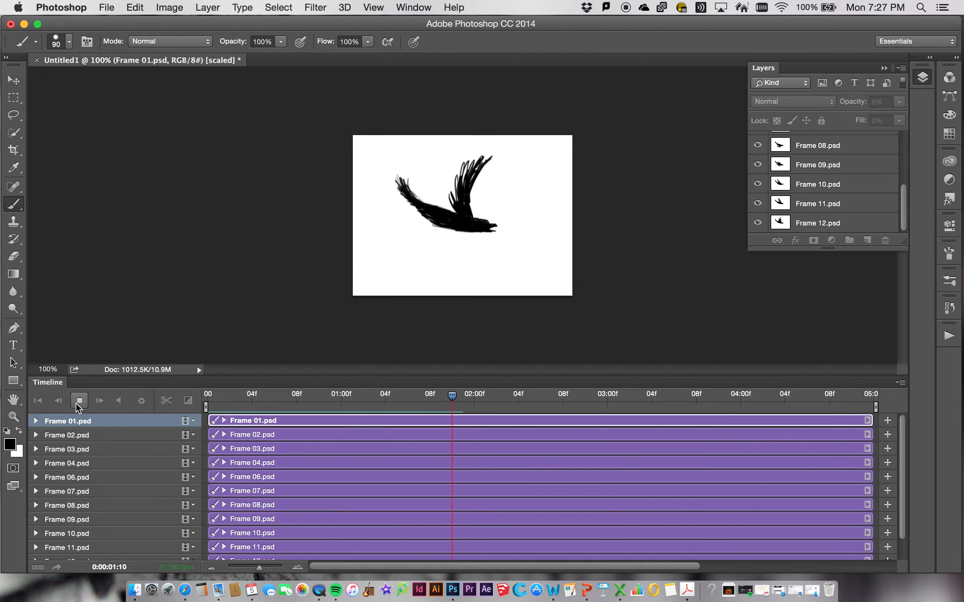
left_click(78, 404)
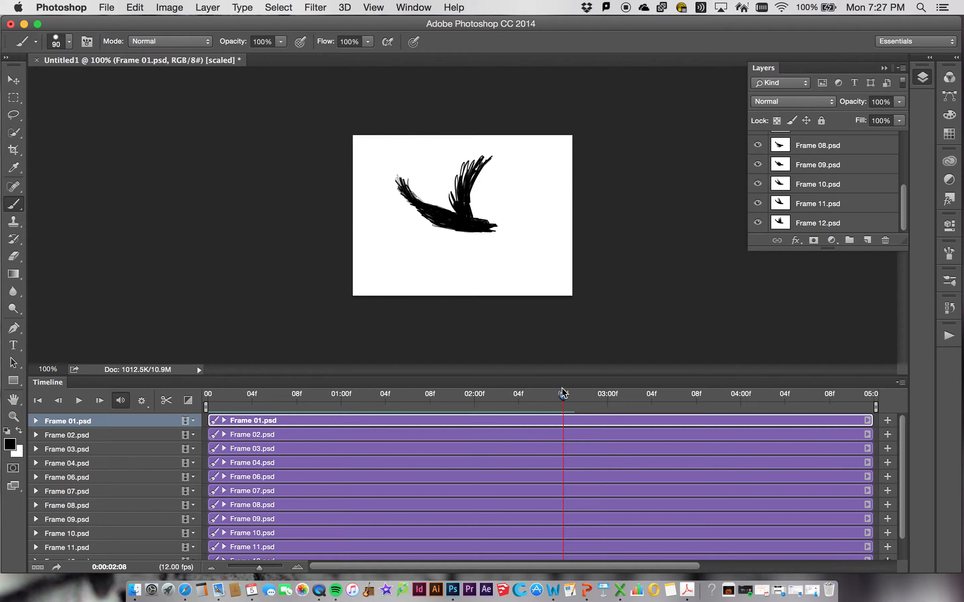
left_click_drag(563, 395, 208, 399)
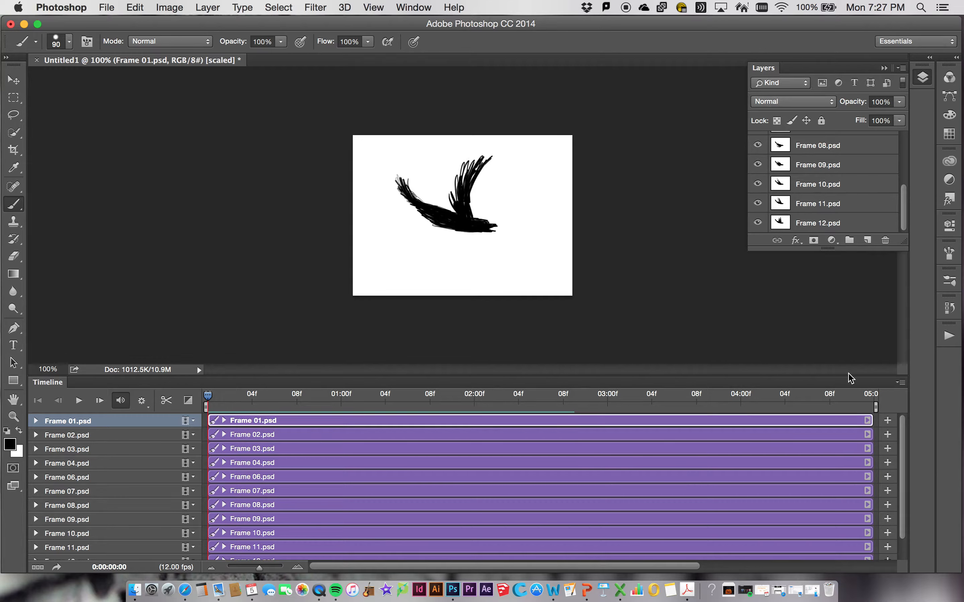
Set the timeline frame rate to 12 fps.
left_click(901, 383)
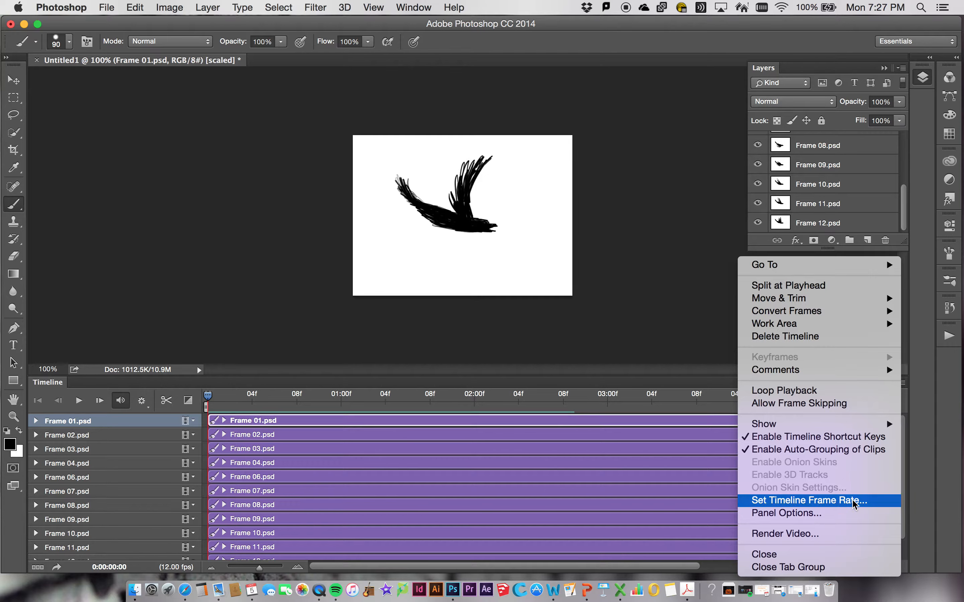
left_click(653, 378)
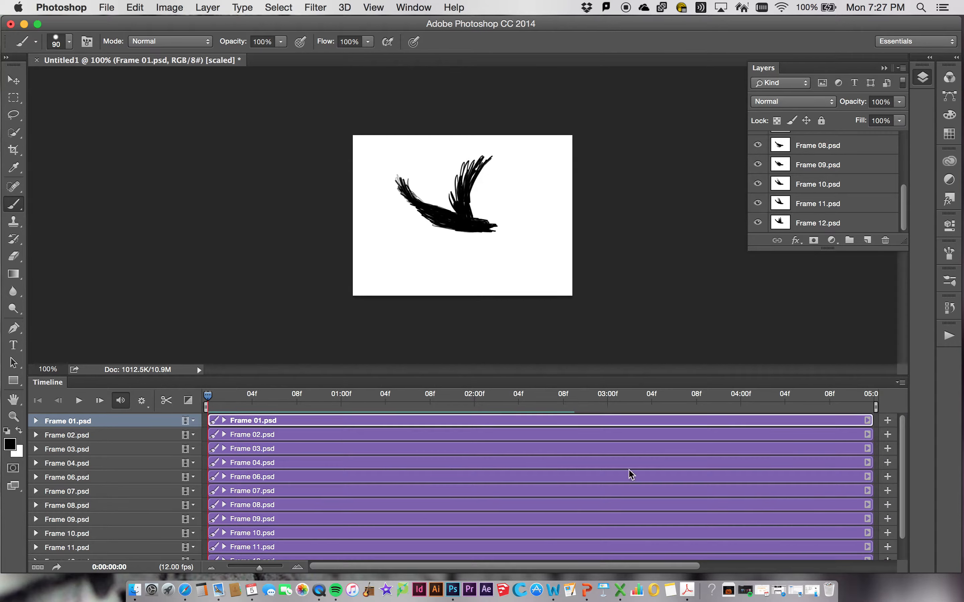
left_click(900, 384)
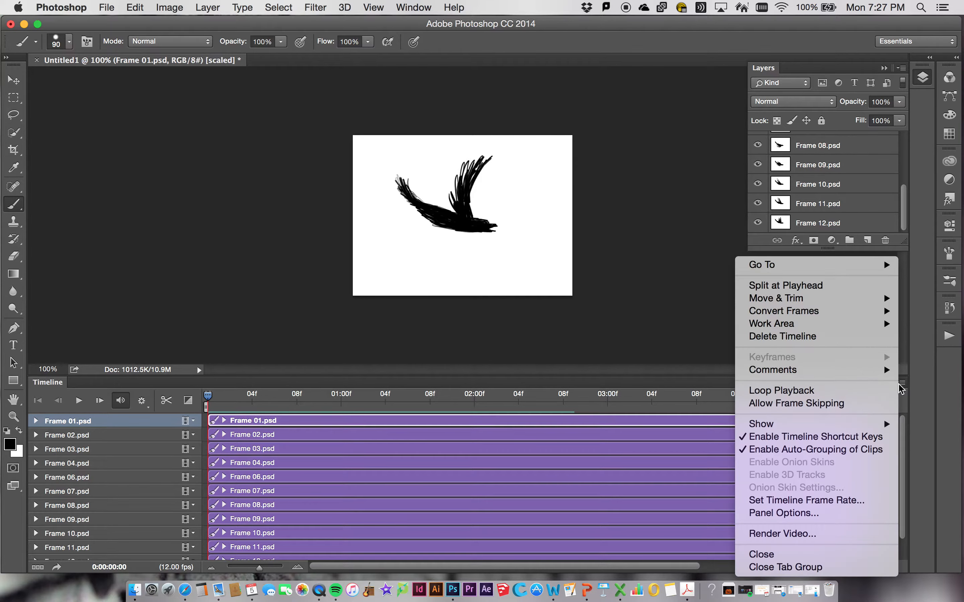
left_click(856, 503)
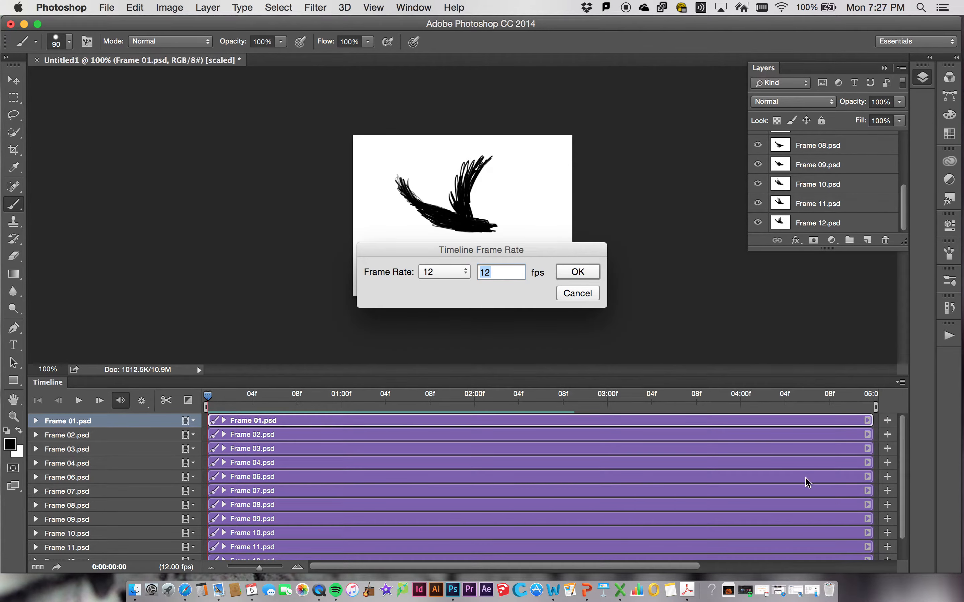
left_click(444, 272)
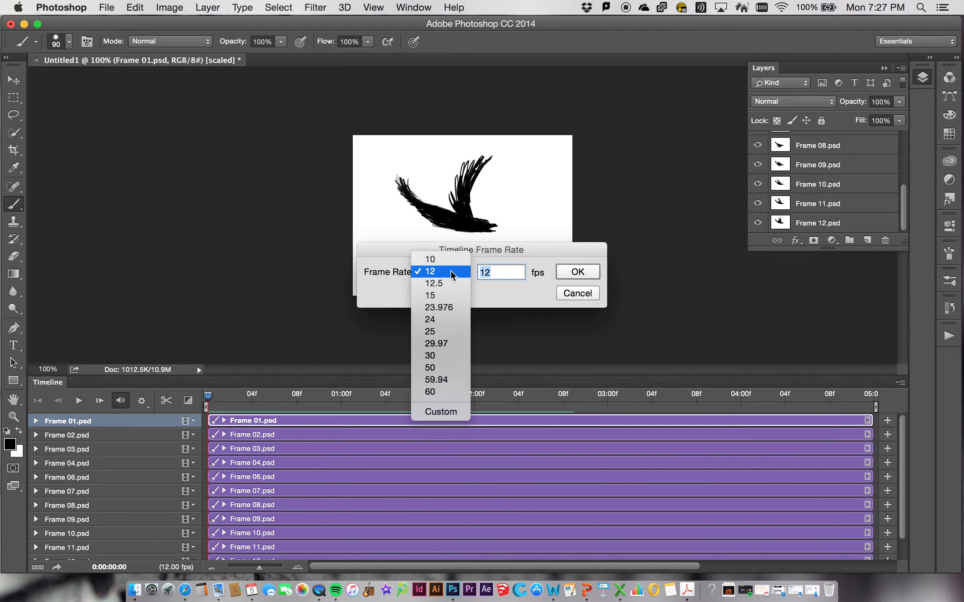
left_click(446, 343)
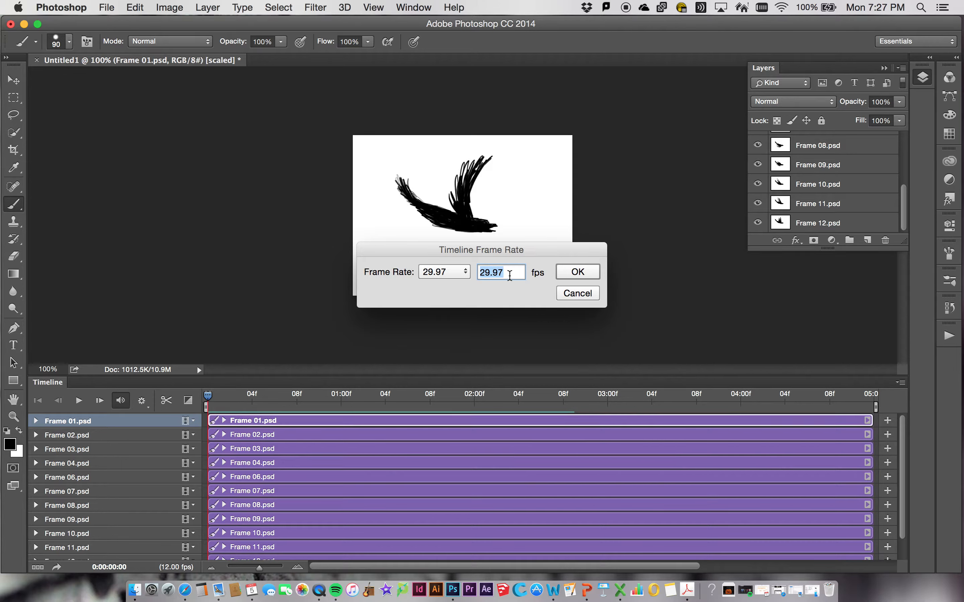
left_click(465, 272)
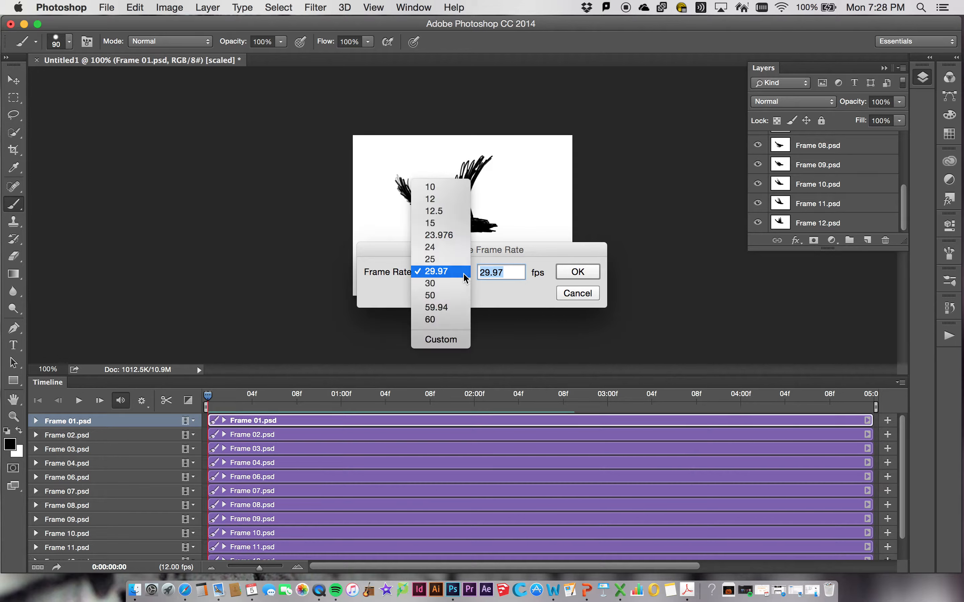
left_click(446, 199)
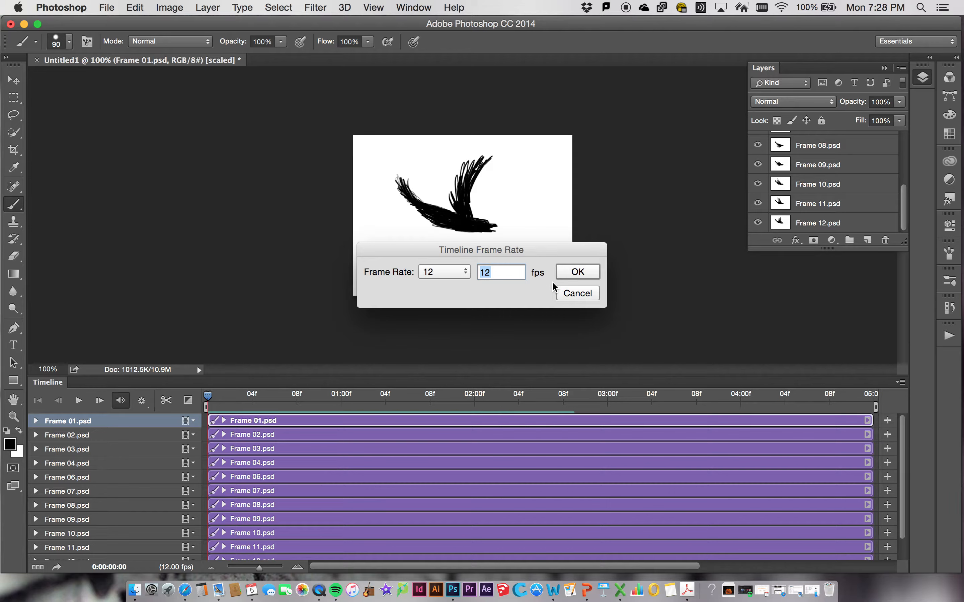
left_click(577, 275)
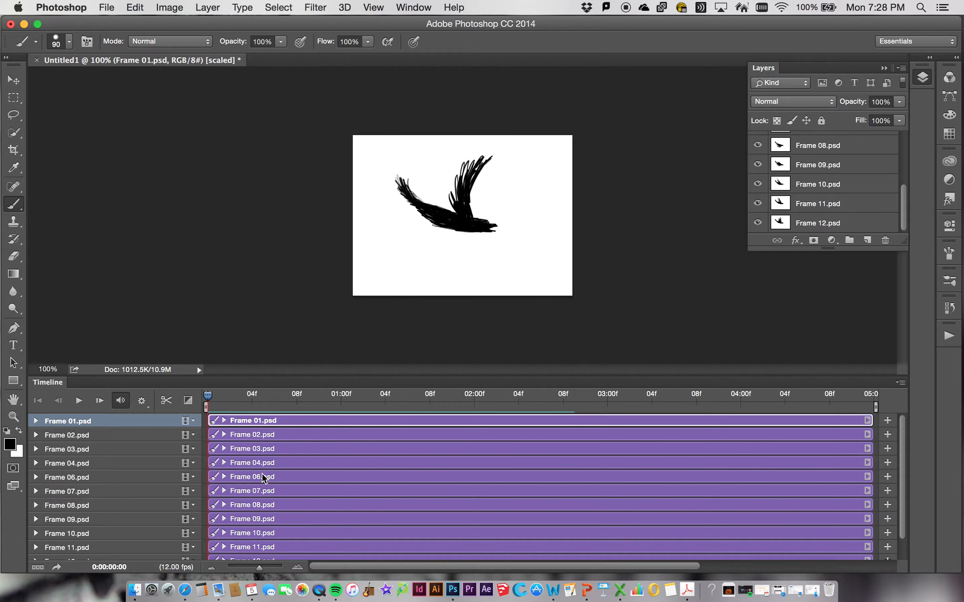
Convert the full-length timeline clips into consecutive single frames with Make Frames from Clips.
mouse_move(251, 424)
left_mouse_down()
mouse_move(294, 421)
mouse_move(246, 420)
left_mouse_up()
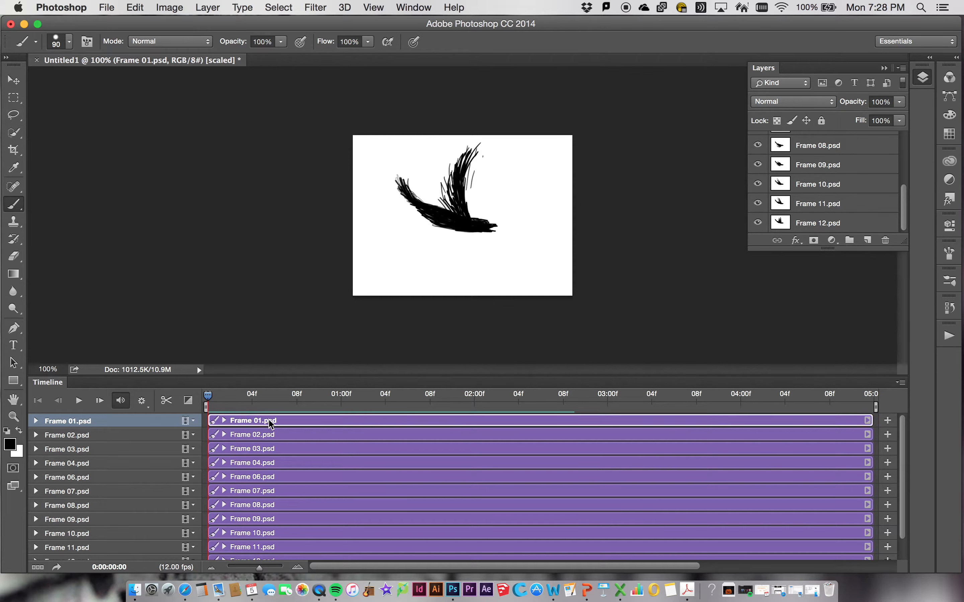
left_click(898, 385)
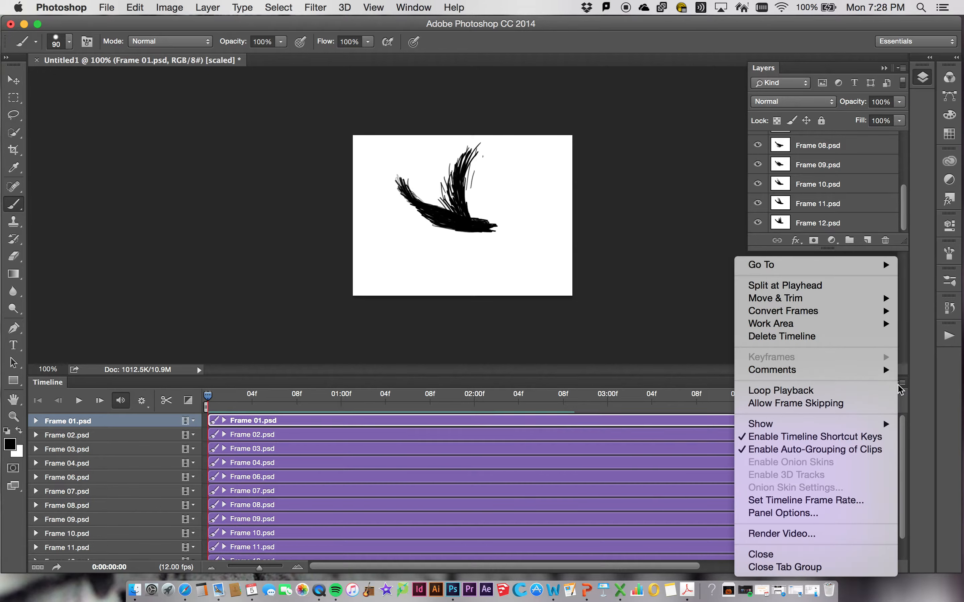
mouse_move(799, 311)
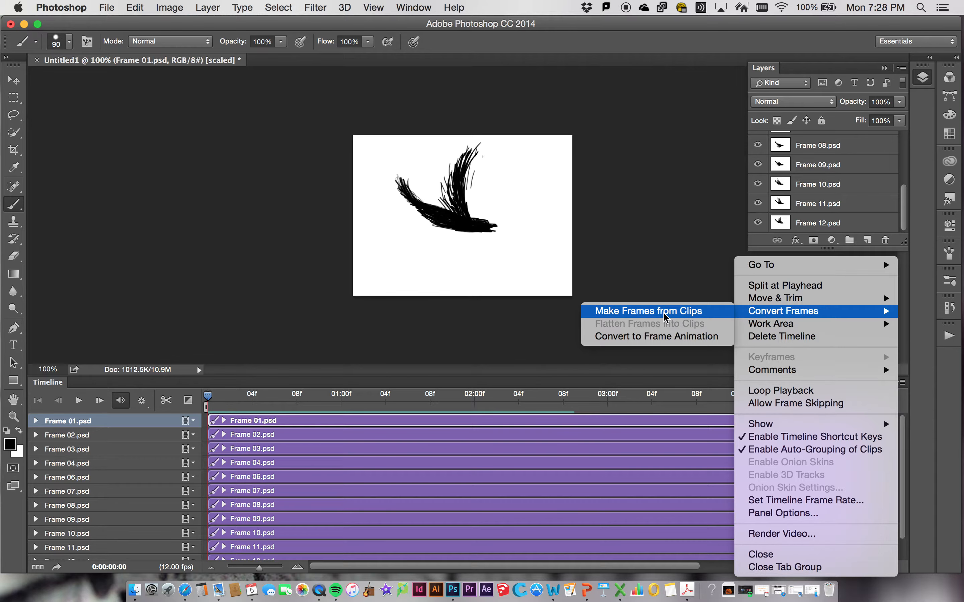
left_click(664, 315)
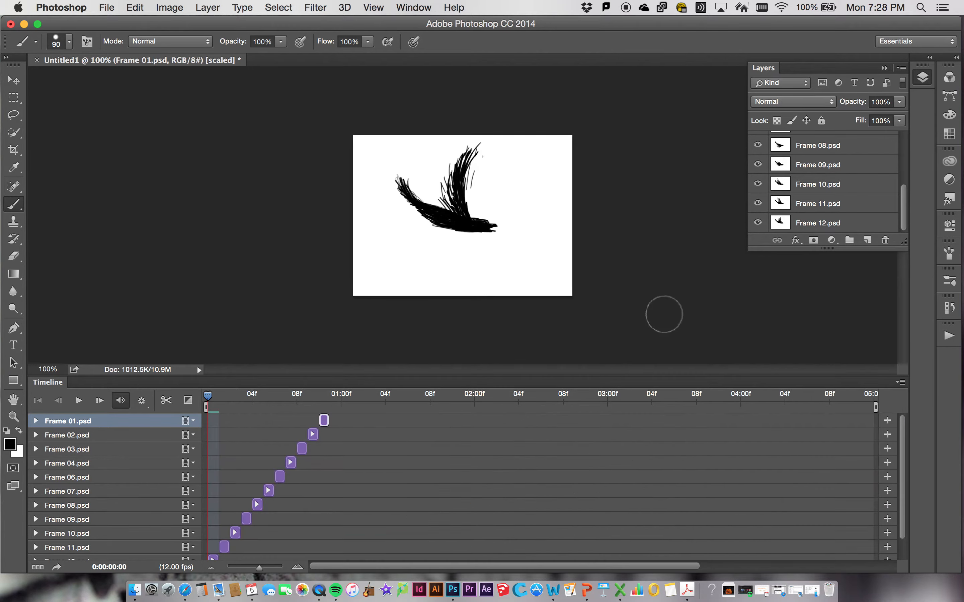
Scrub through the staggered frame clips and examine their order from Frame 12.psd up to Frame 01.psd.
mouse_move(209, 395)
left_mouse_down()
mouse_move(329, 392)
mouse_move(203, 392)
left_mouse_up()
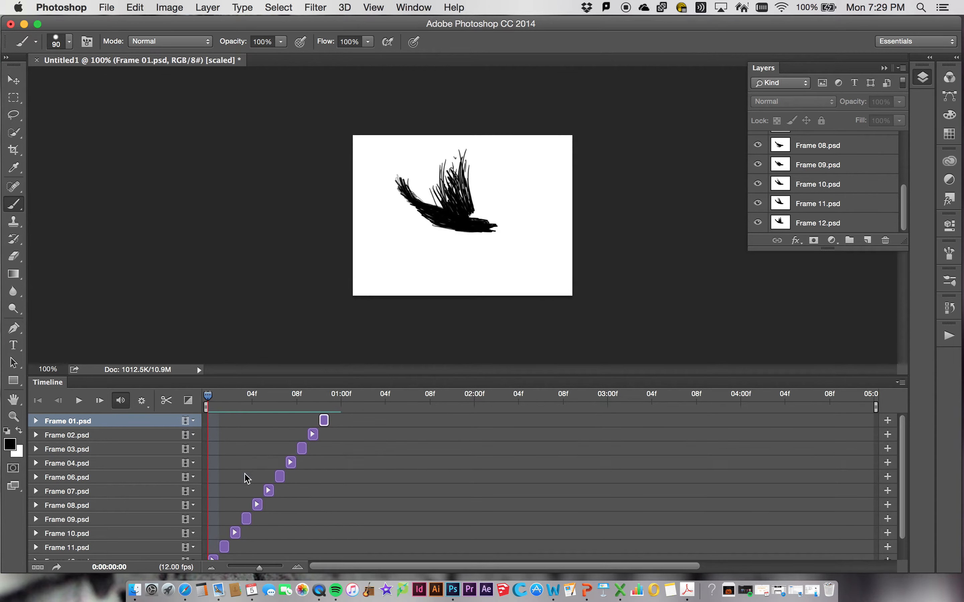
scroll(234, 518, "down", 2)
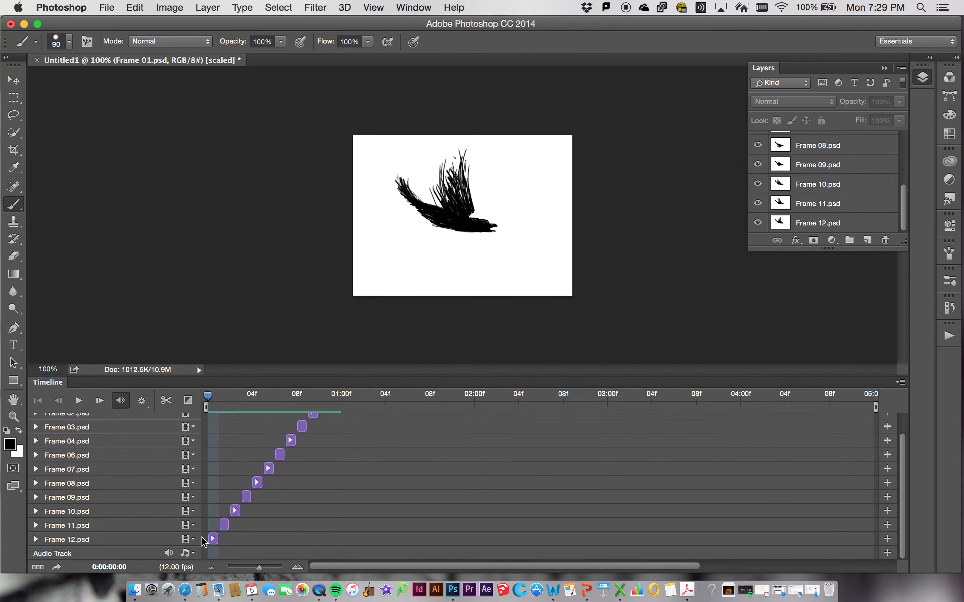
scroll(214, 534, "up", 2)
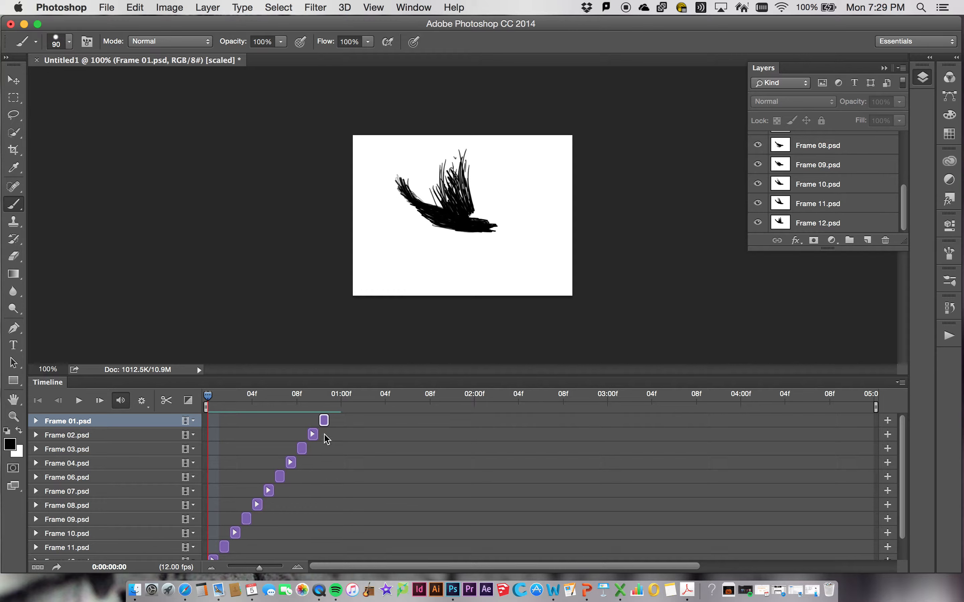
Move the Frame 01.psd clip to the very start of the timeline.
left_click(297, 567)
mouse_move(265, 570)
left_mouse_down()
mouse_move(281, 570)
mouse_move(270, 569)
left_mouse_up()
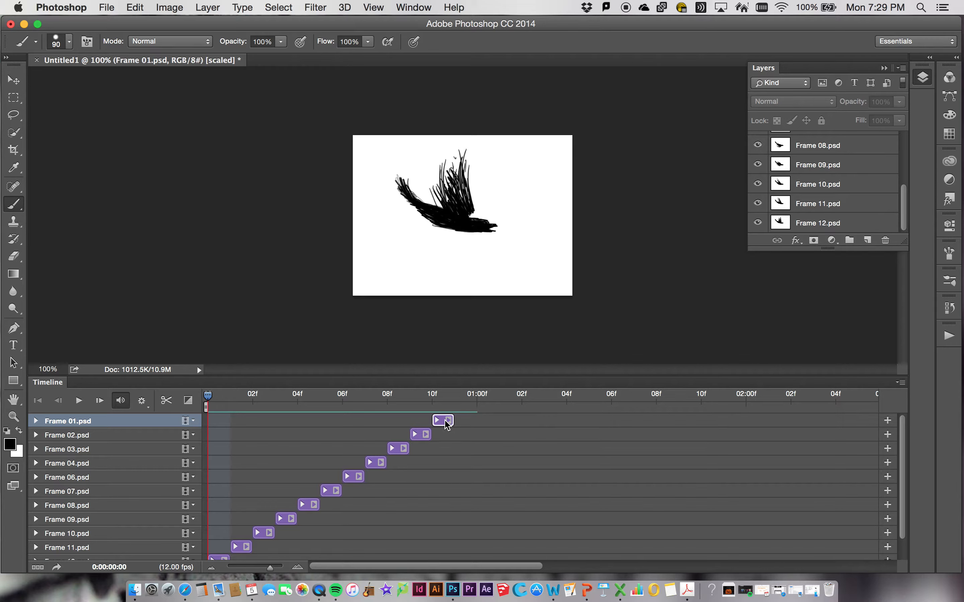
left_click_drag(447, 425, 227, 421)
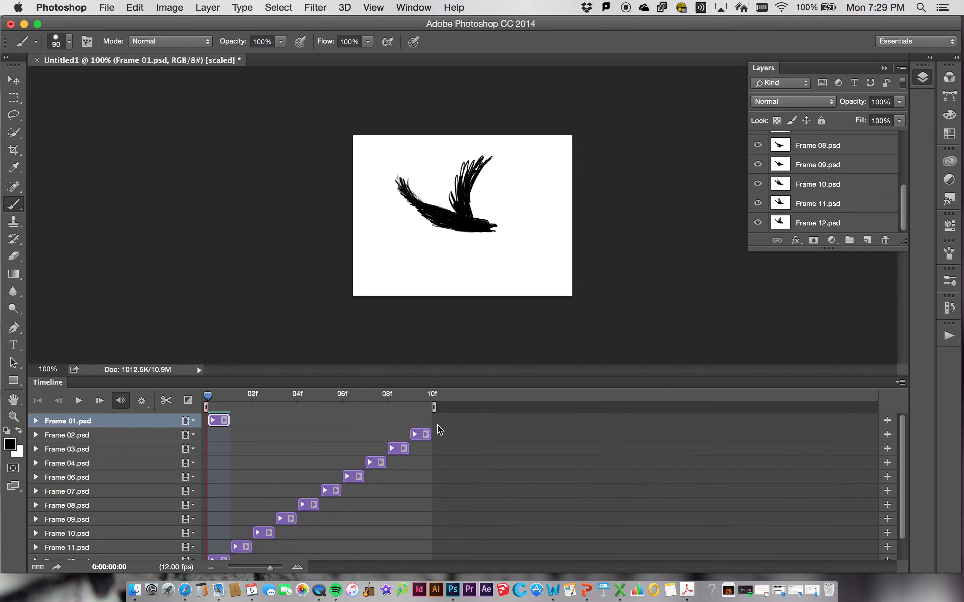
Move the Frame 02.psd, Frame 03.psd and Frame 04.psd clips one after another directly behind the Frame 01.psd clip.
left_click(422, 435)
left_click_drag(422, 435, 234, 433)
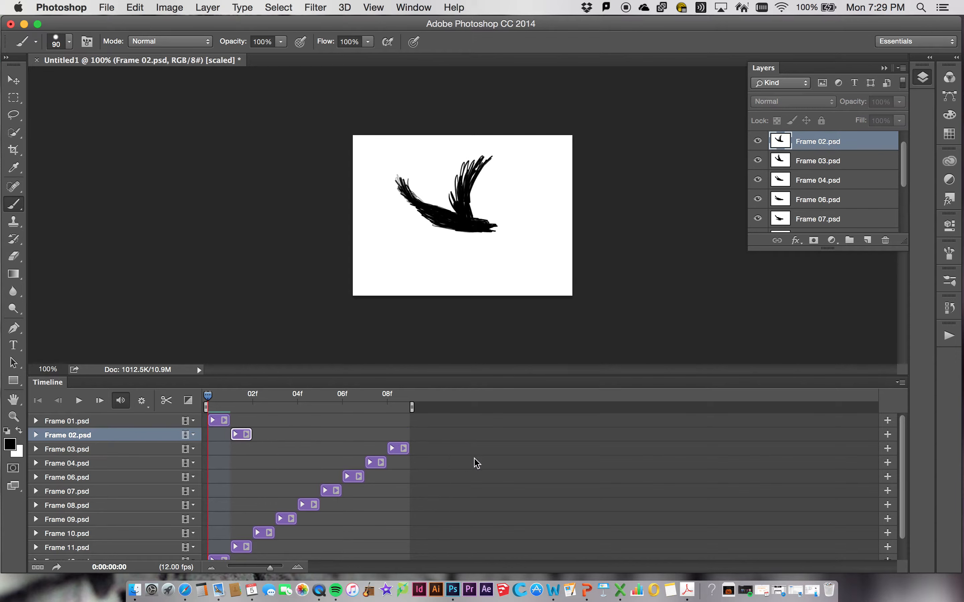
left_click_drag(399, 449, 287, 448)
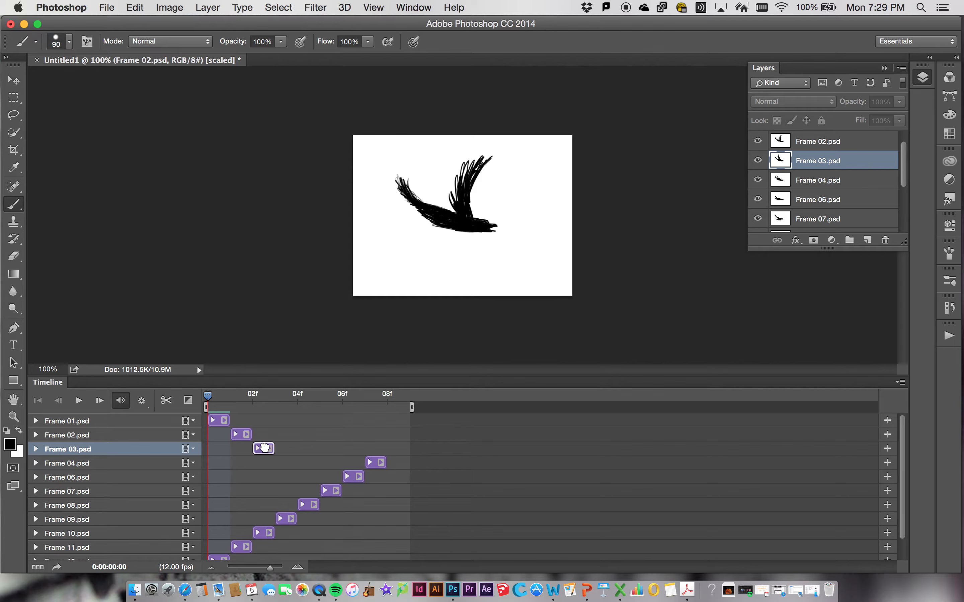
left_click(371, 463)
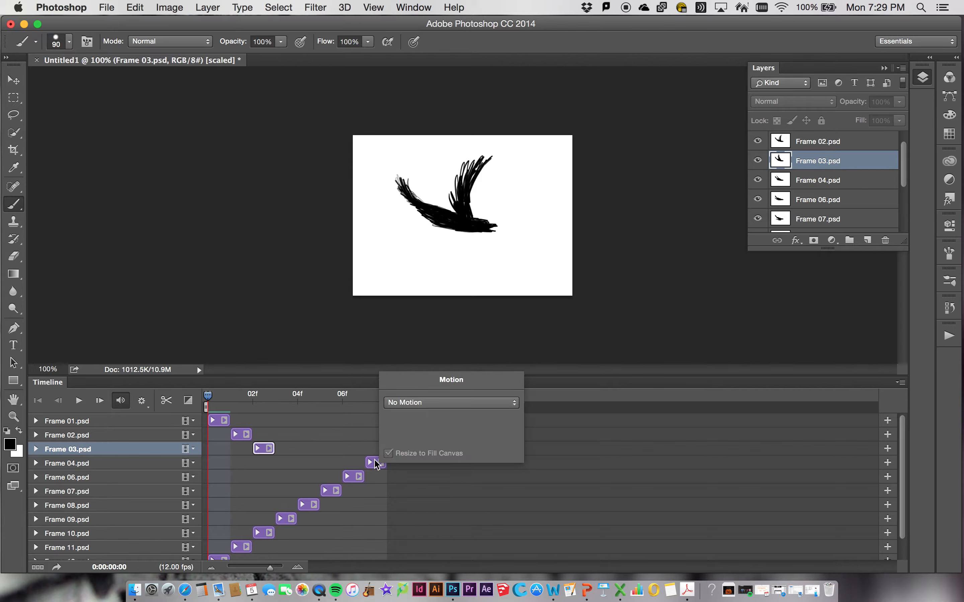
left_click(340, 461)
left_click_drag(380, 462, 291, 461)
Arrange the Frame 06.psd, 07, 08 and 09 clips consecutively after the Frame 04.psd clip.
left_click_drag(357, 477, 351, 504)
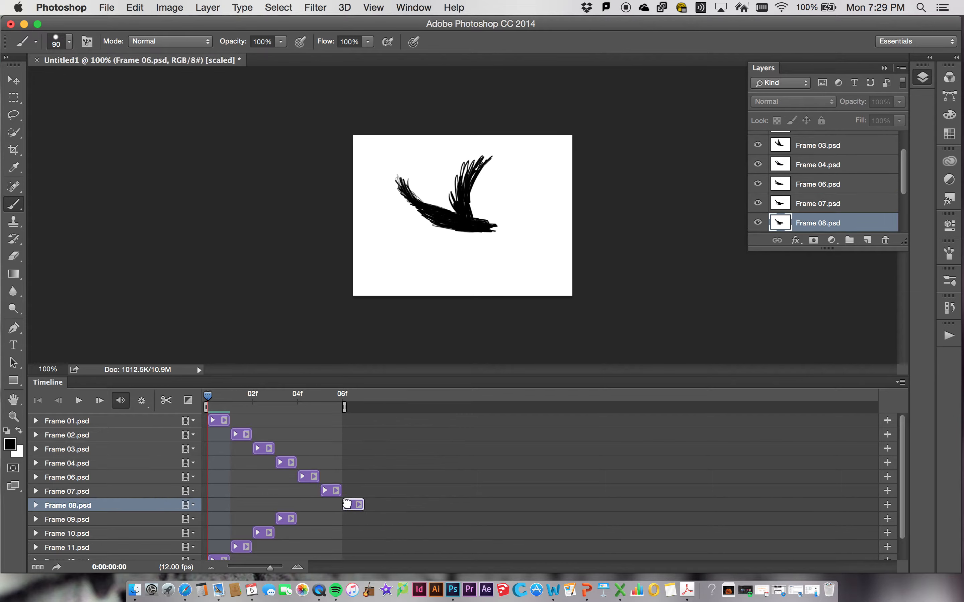
left_click(293, 520)
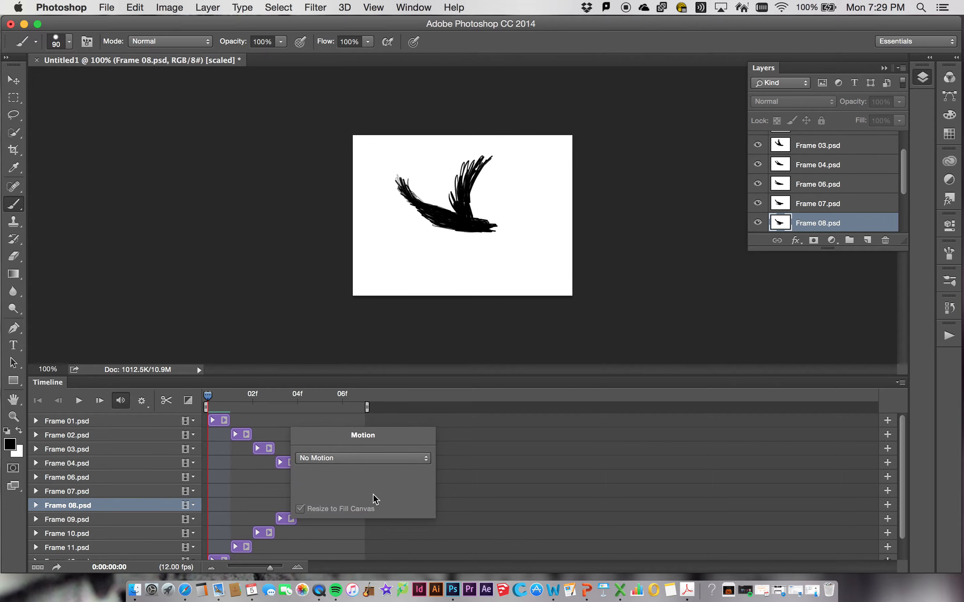
left_click(265, 496)
left_click_drag(284, 519, 371, 520)
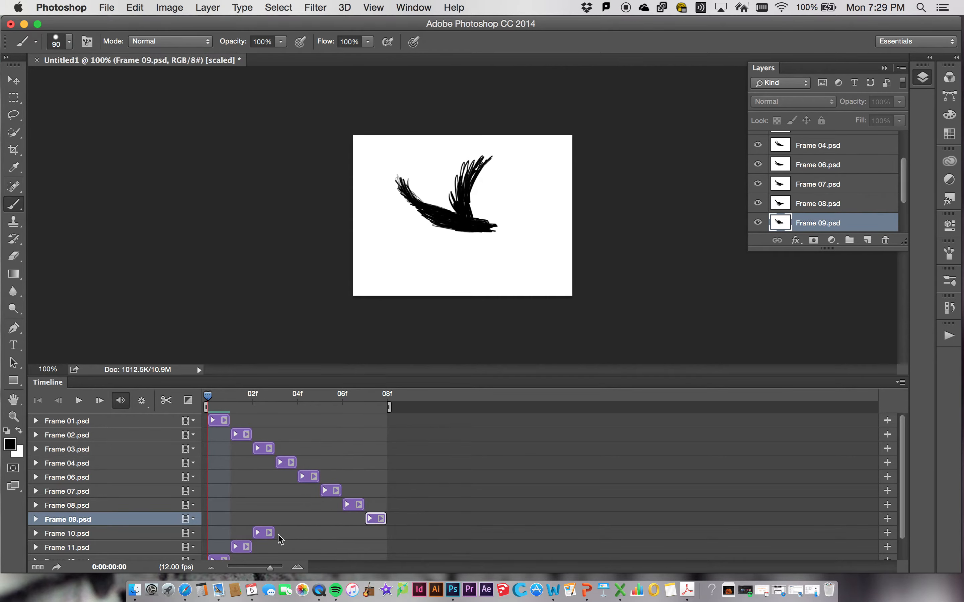
Move the Frame 10.psd, Frame 11.psd and Frame 12.psd clips to the end of the sequence, each directly after the previous frame.
left_click(269, 533)
left_click(259, 537)
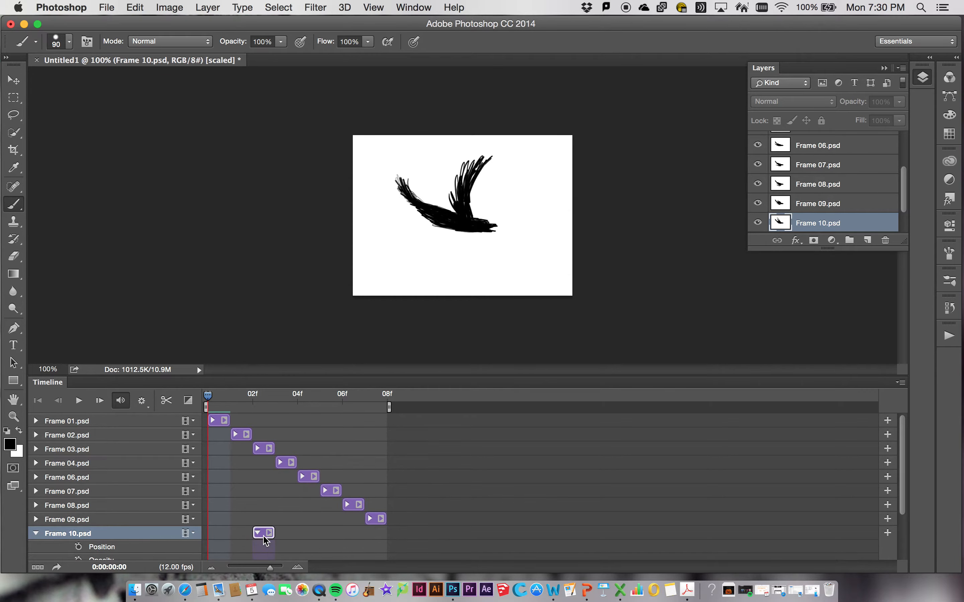
left_click_drag(273, 534, 400, 537)
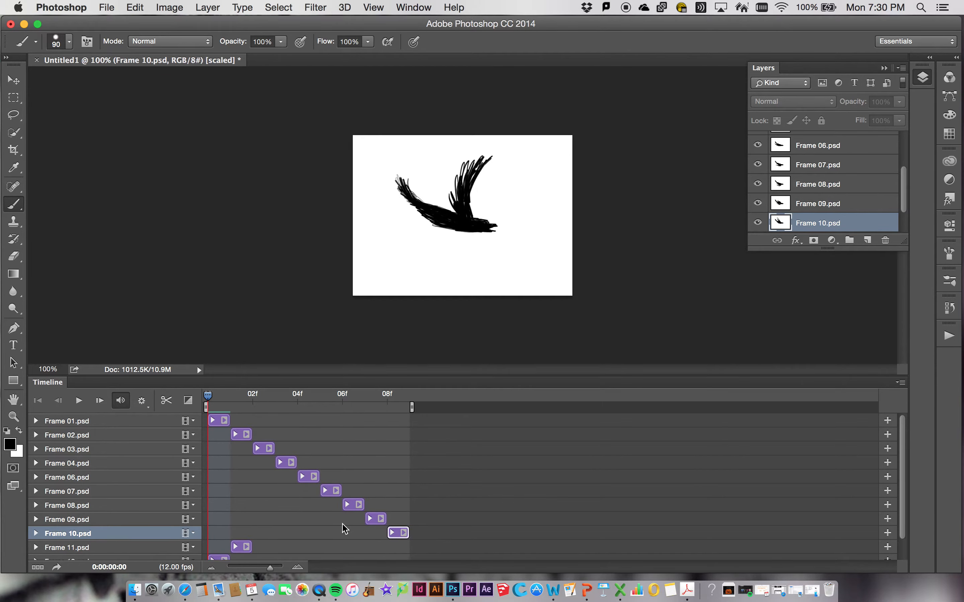
scroll(344, 525, "down", 2)
left_click(244, 528)
left_click_drag(245, 528, 416, 524)
left_click_drag(220, 539, 450, 538)
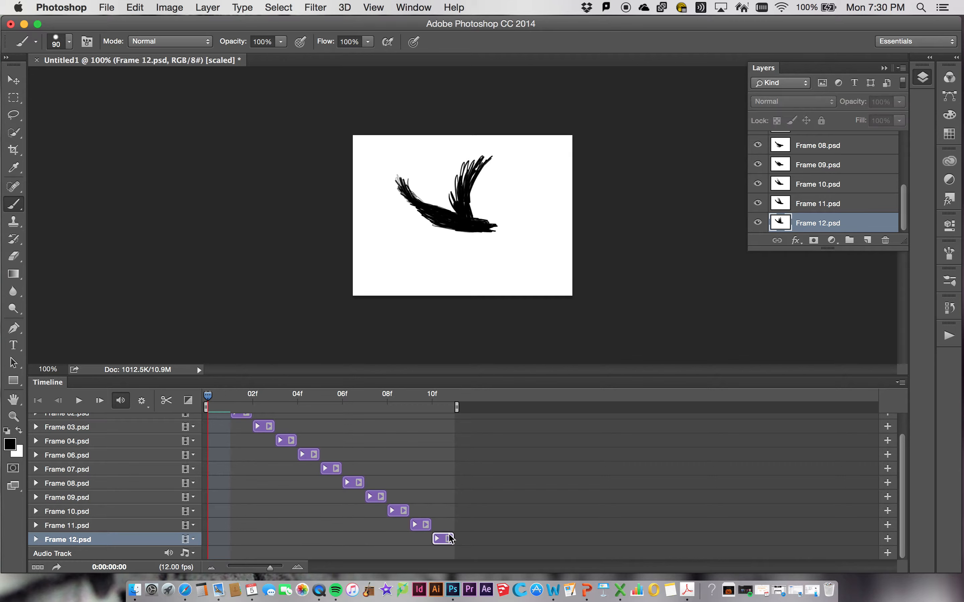
Play the reordered animation several times from the first frame and check the clip sequence through to Frame 12.psd.
scroll(407, 495, "up", 2)
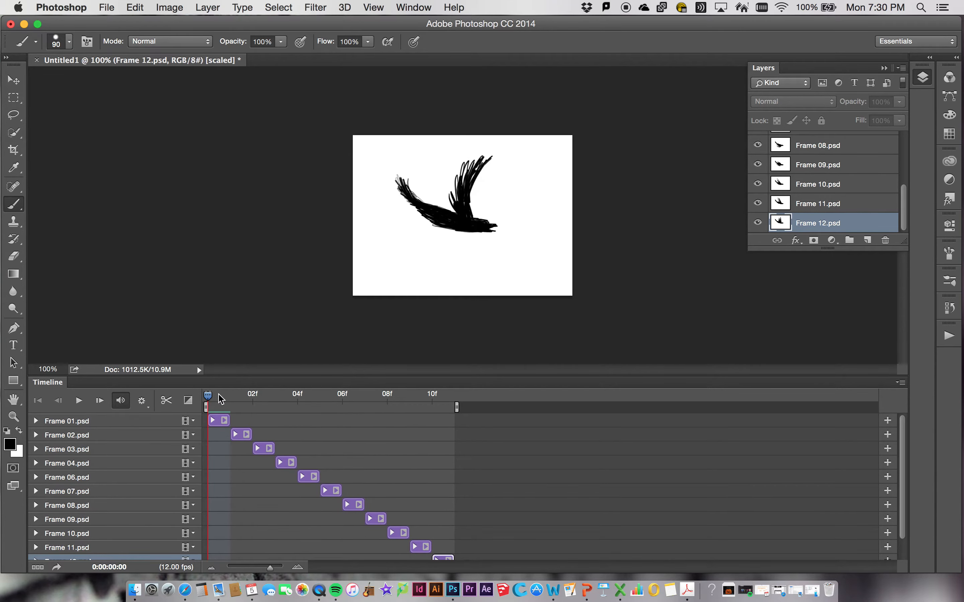
left_click(79, 401)
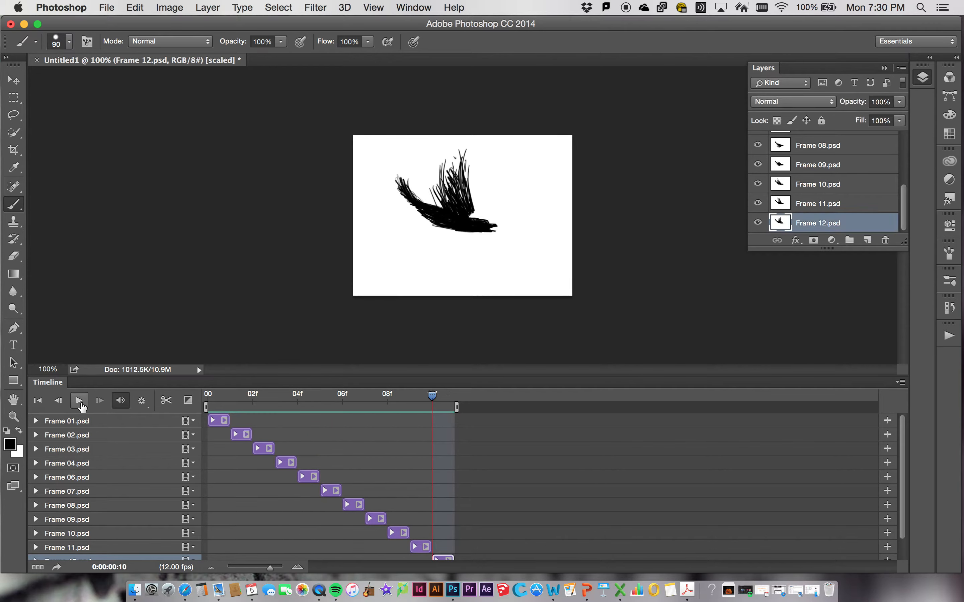
left_click(81, 403)
mouse_move(455, 407)
left_mouse_down()
mouse_move(360, 407)
mouse_move(458, 407)
left_mouse_up()
mouse_move(432, 397)
left_mouse_down()
mouse_move(362, 397)
mouse_move(443, 395)
left_mouse_up()
scroll(462, 515, "down", 2)
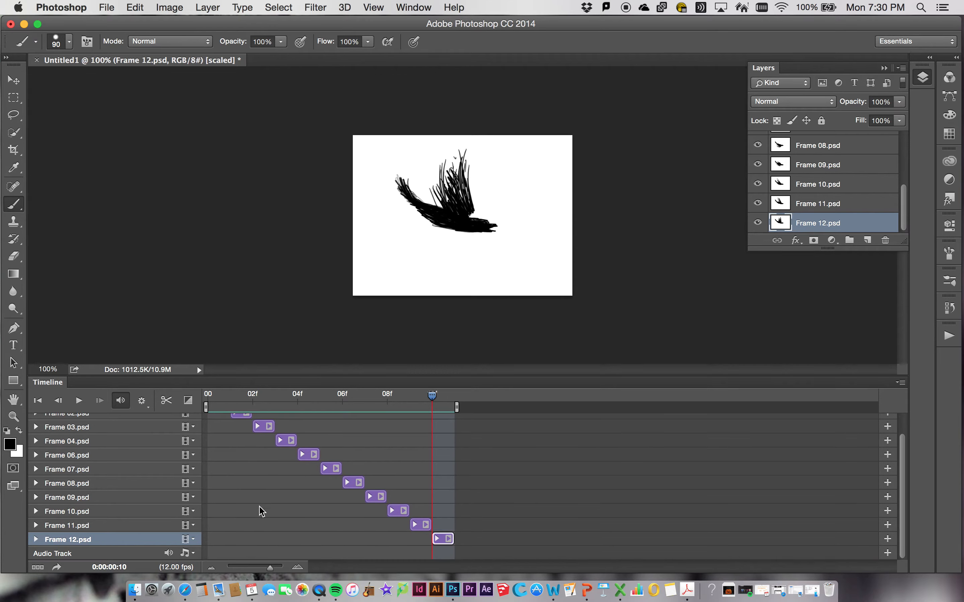
scroll(261, 509, "up", 2)
left_click_drag(432, 396, 207, 395)
key("space")
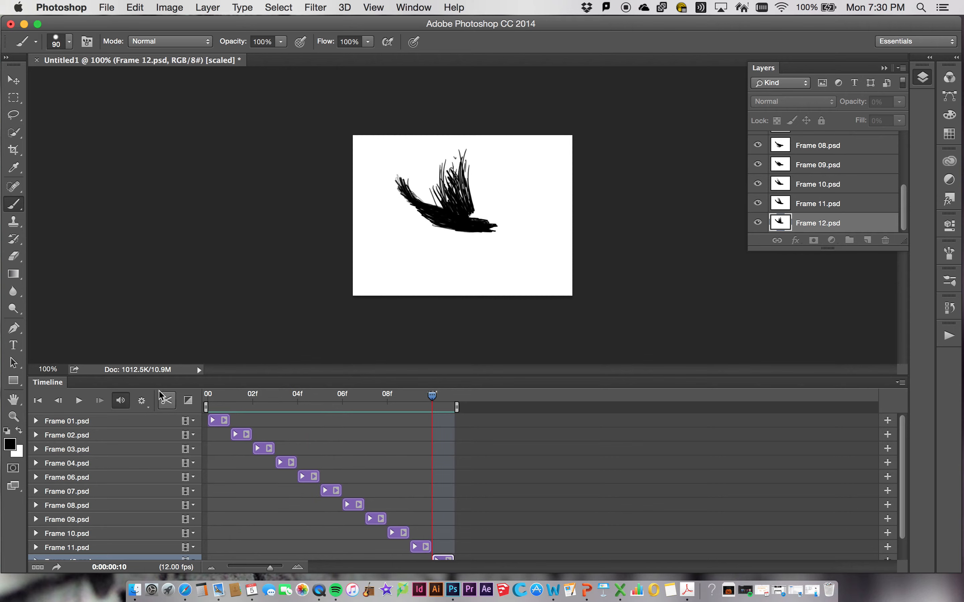
key("space")
key("space")
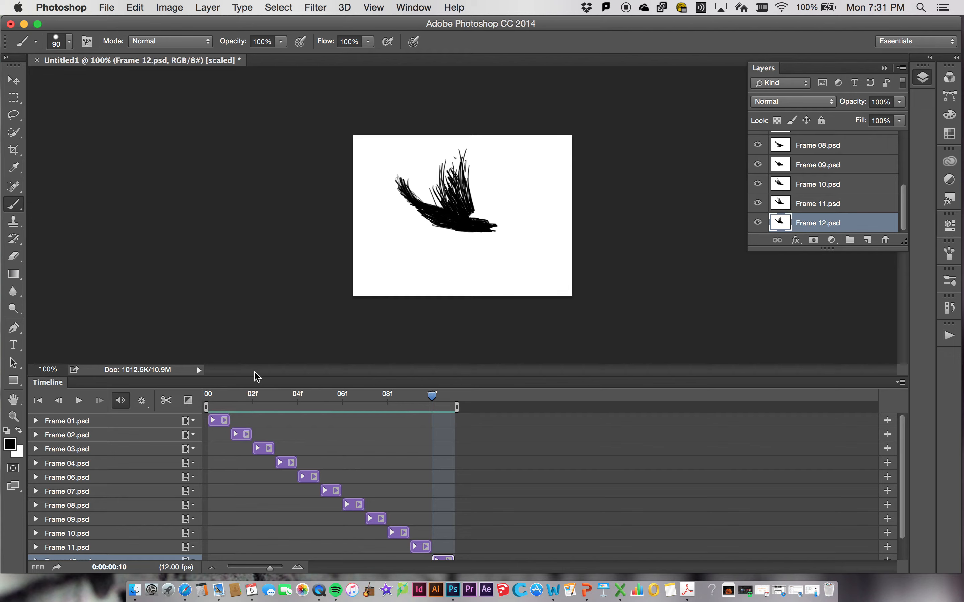
Open the Render Video settings for the timeline.
left_click(900, 382)
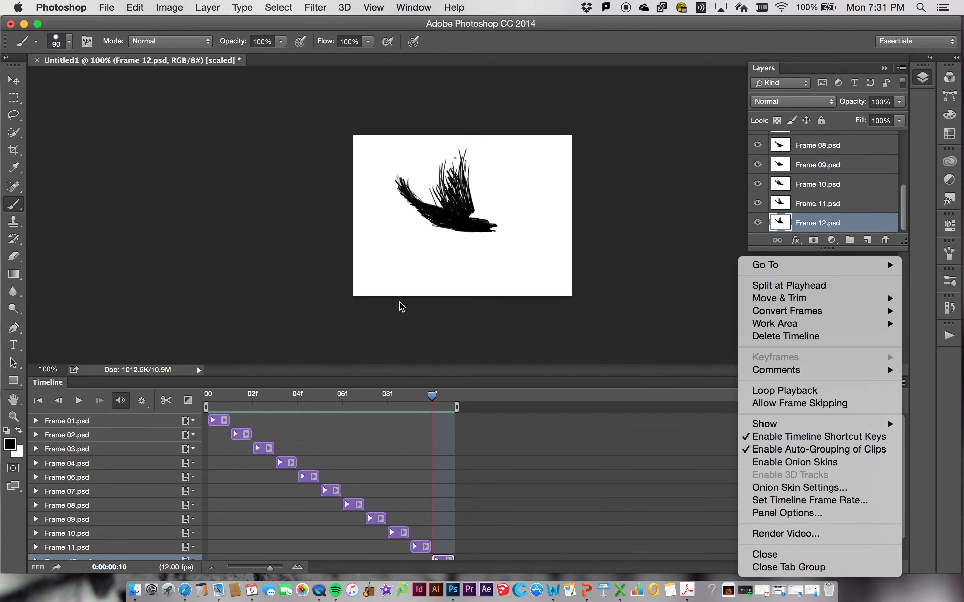
left_click(119, 8)
left_click(112, 8)
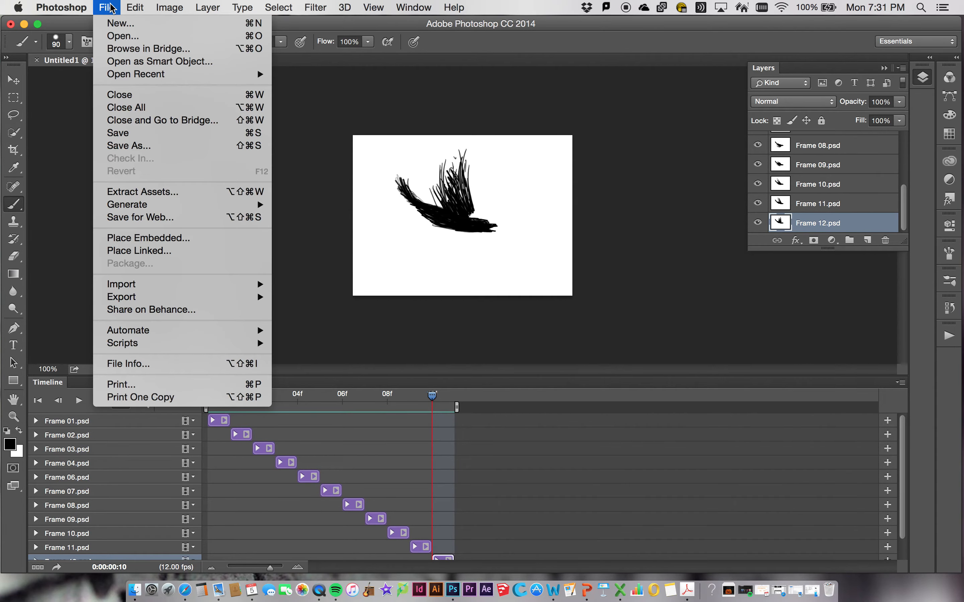
mouse_move(136, 8)
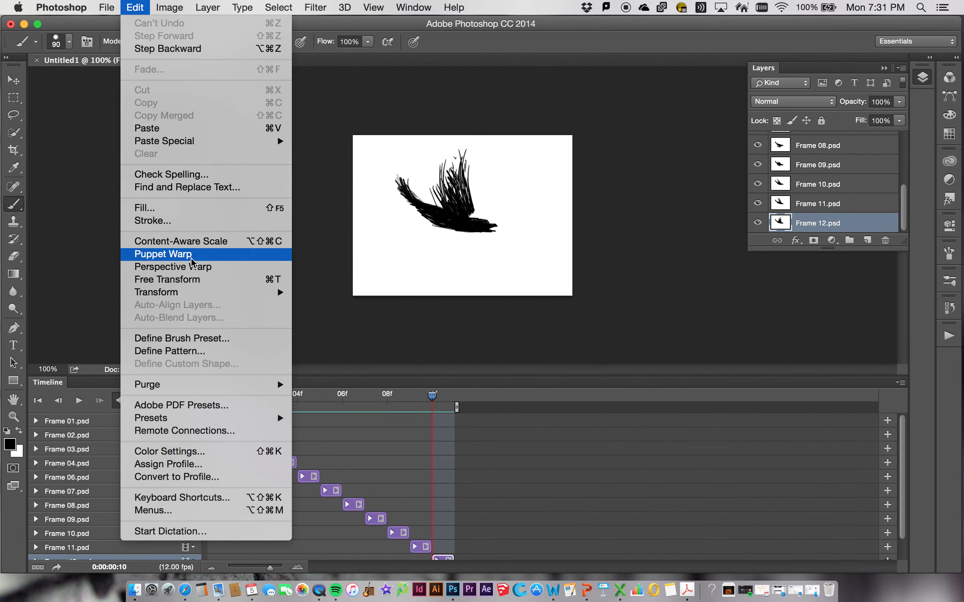
mouse_move(99, 6)
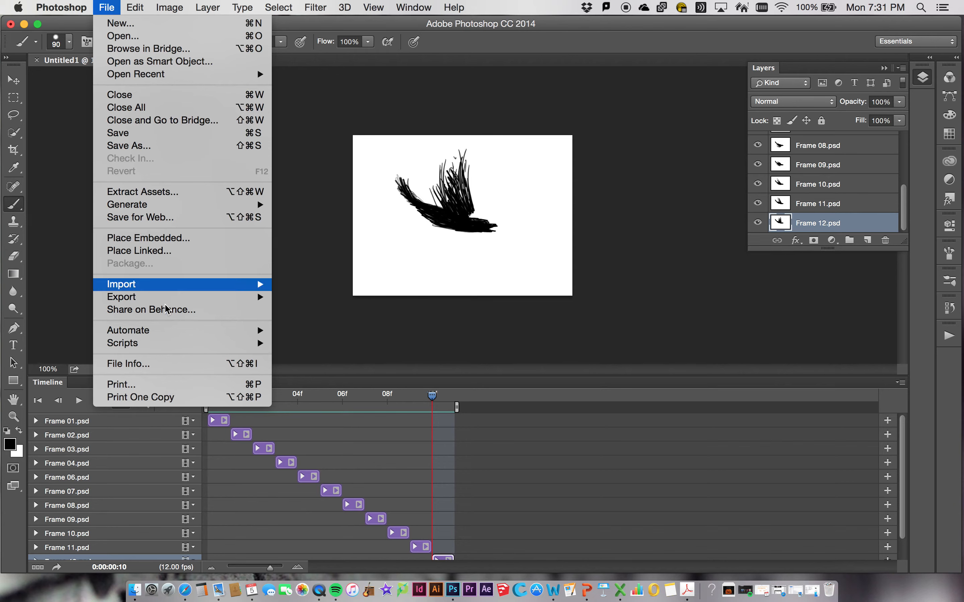
mouse_move(170, 299)
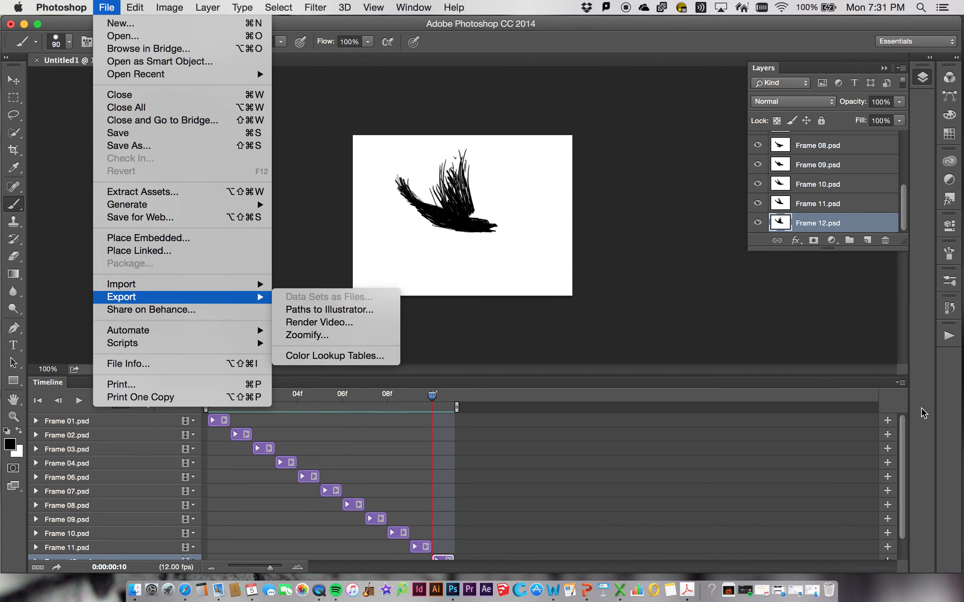
left_click(901, 383)
left_click(901, 383)
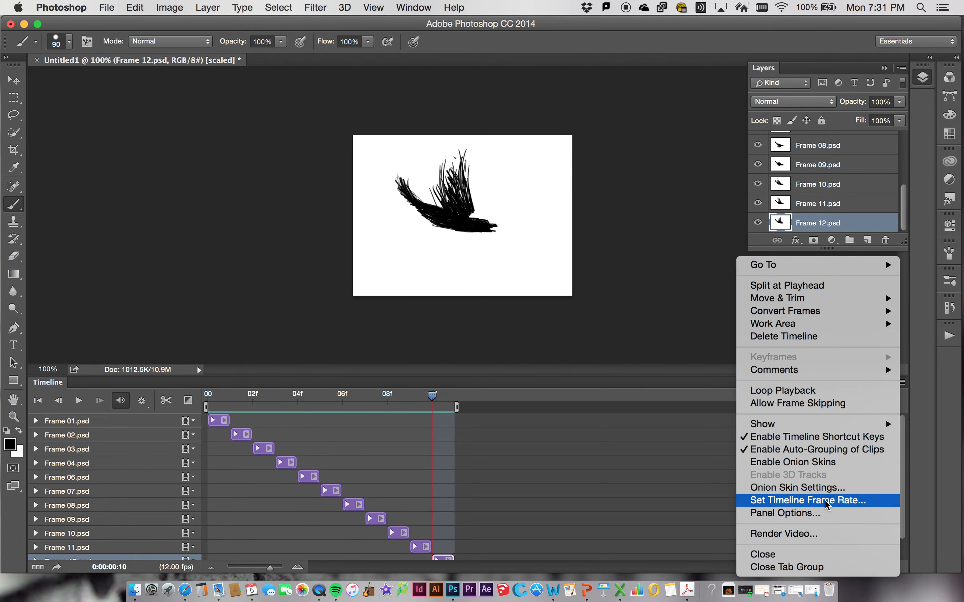
left_click(825, 535)
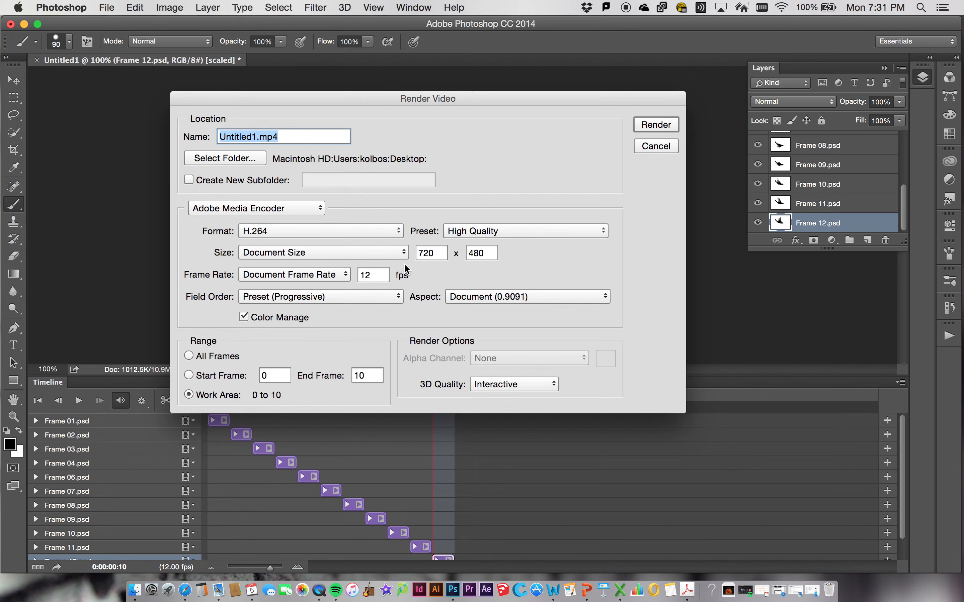
Keep the H.264 format and High Quality preset, and set the render's pixel aspect to Square (1.0).
left_click(333, 232)
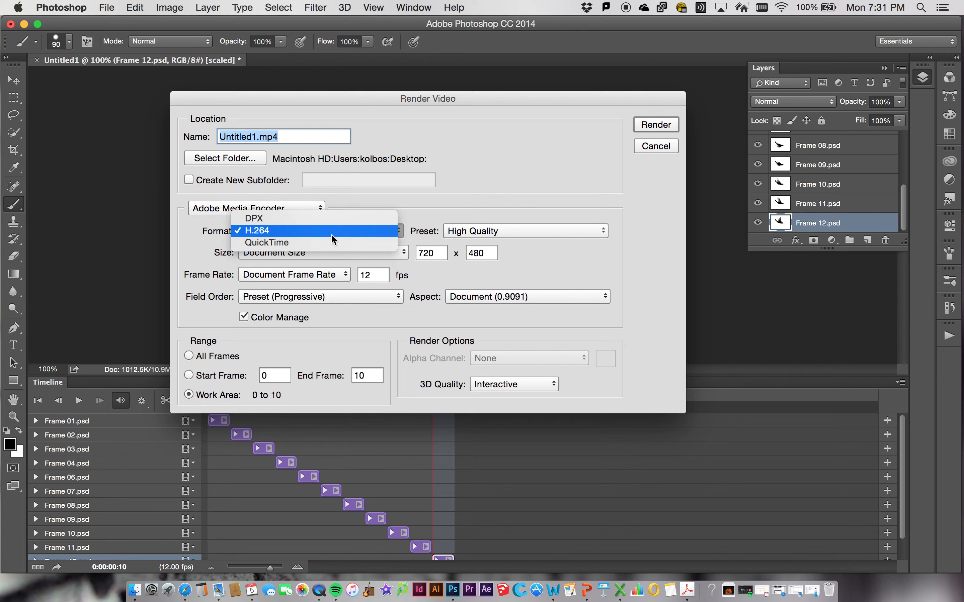
left_click(500, 211)
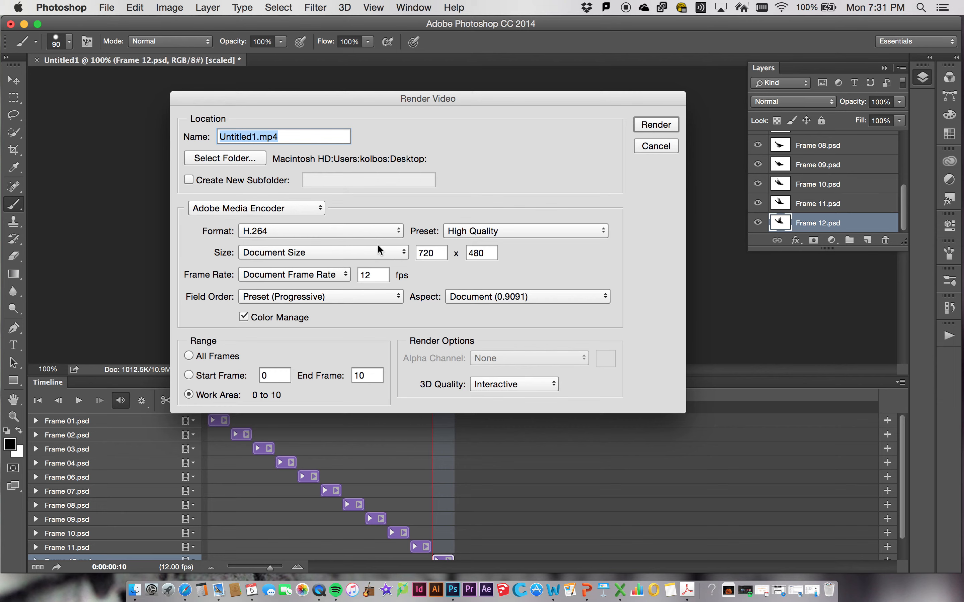
left_click(450, 234)
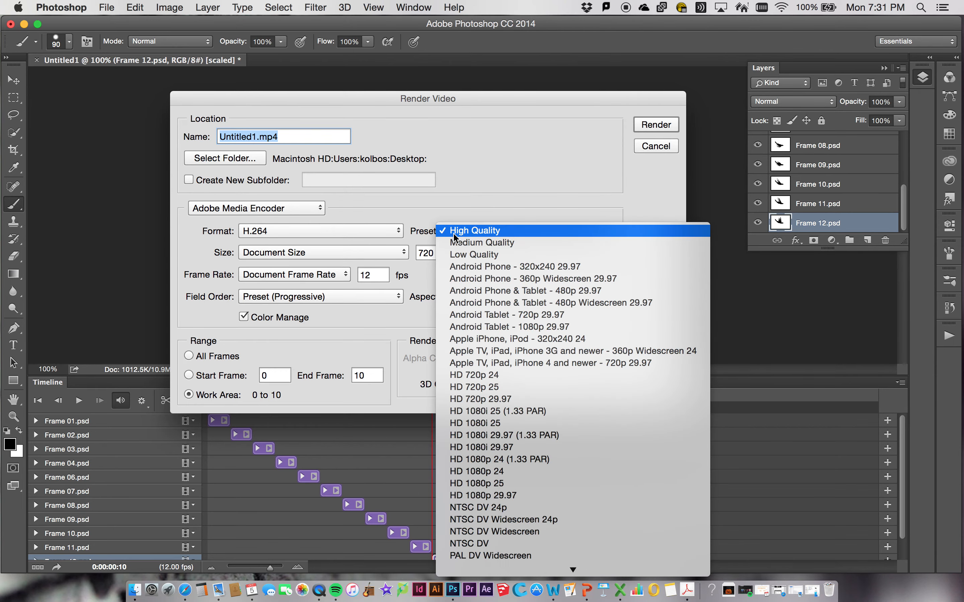
left_click(453, 235)
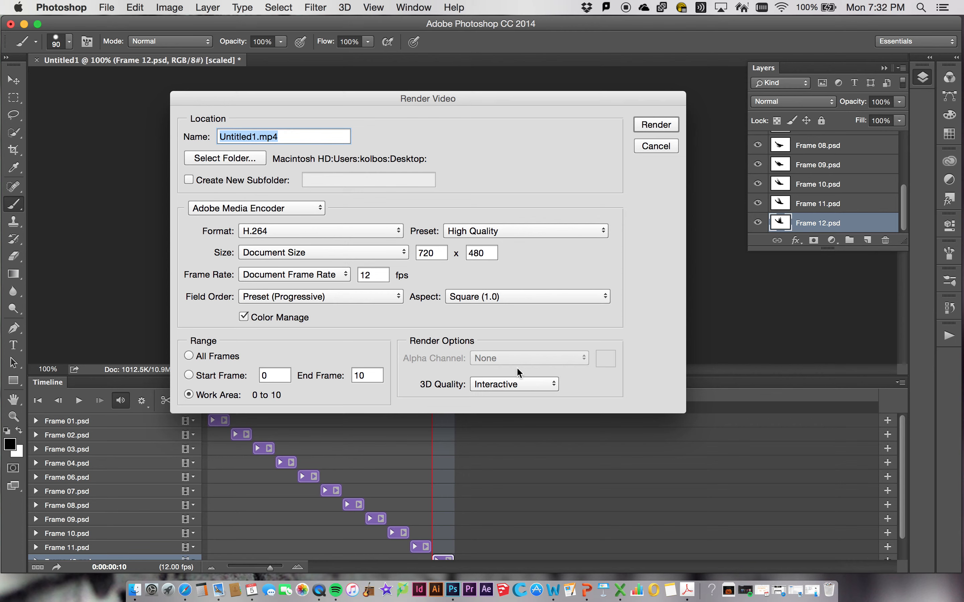
Name the output file Bird flying 01.mp4 instead of replacing the existing video, and render it to the Desktop.
left_click(650, 130)
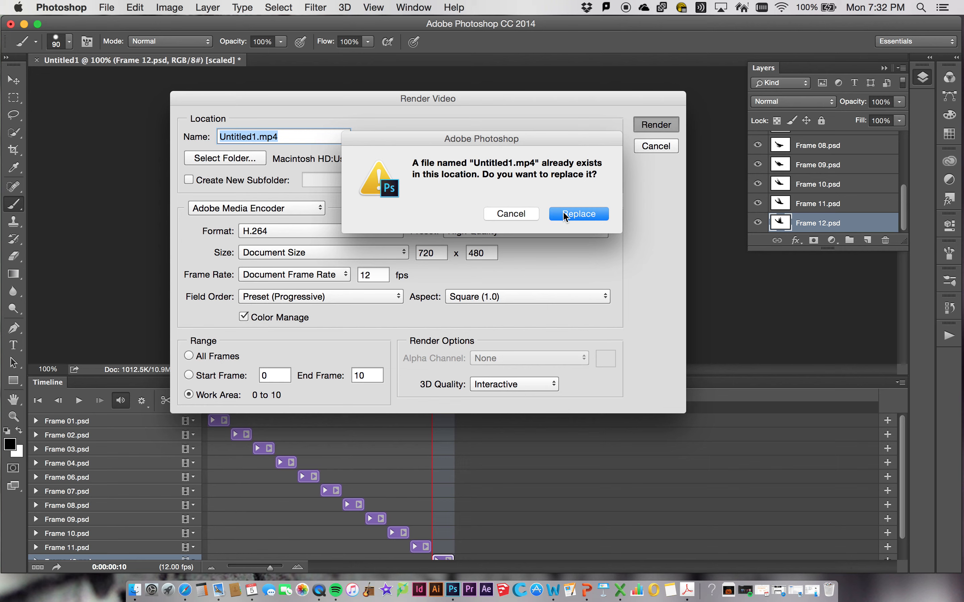
left_click(507, 218)
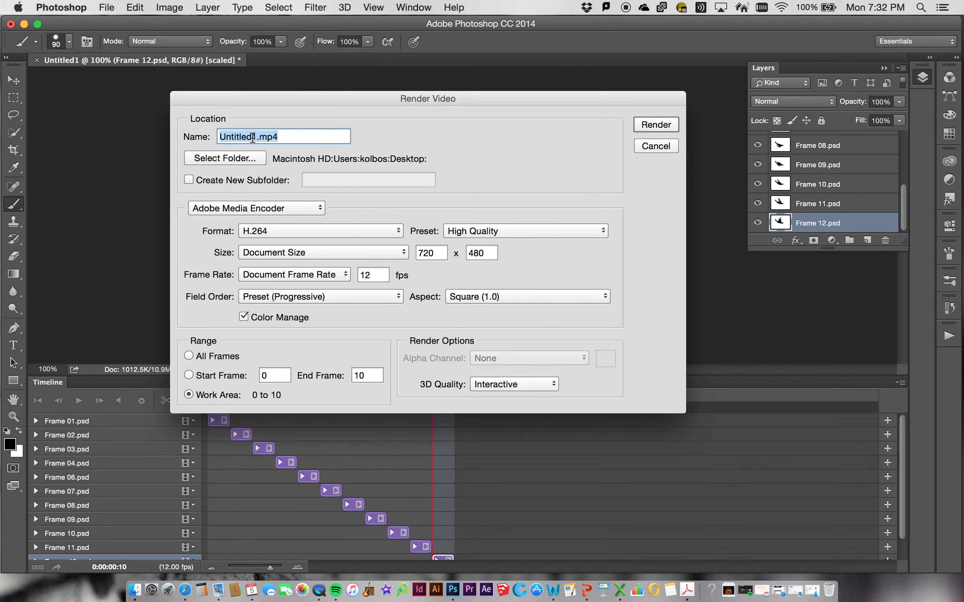
left_click_drag(254, 137, 216, 139)
type("Bi")
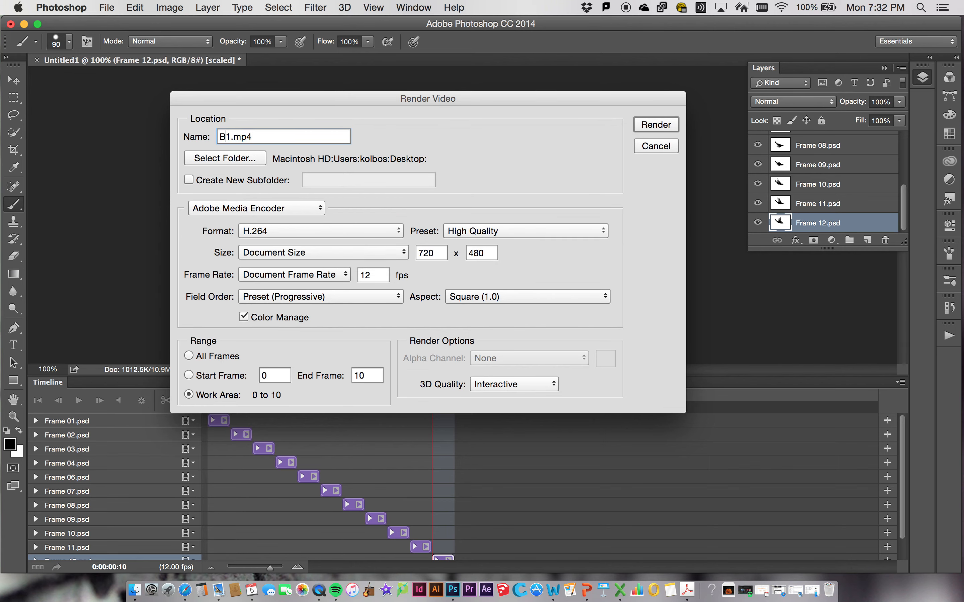
type("rd flying")
key("Delete")
type("01")
left_click(648, 129)
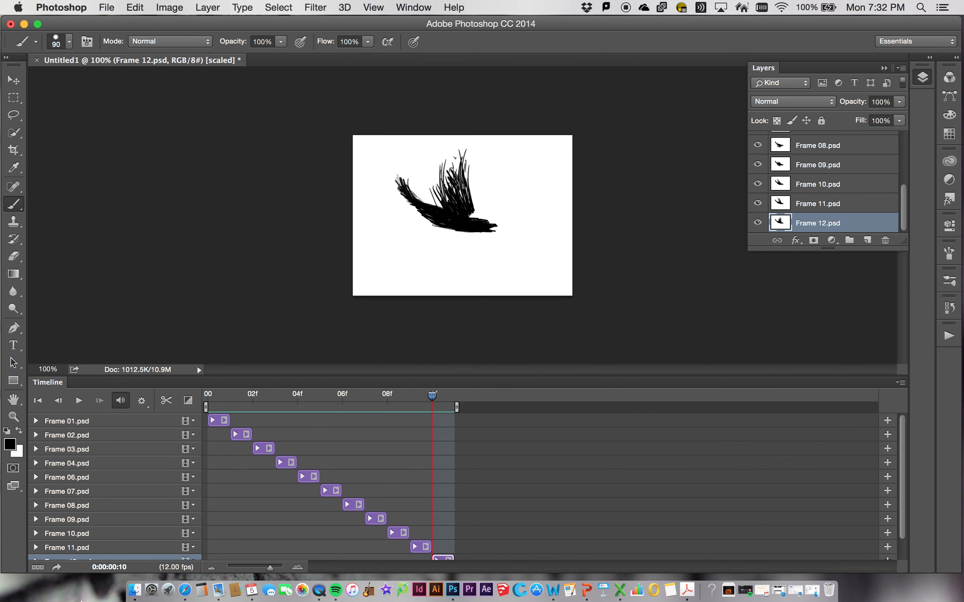
Switch to Finder, open Bird flying 01.mp4 from the Desktop in QuickTime Player and play it several times.
left_click(135, 590)
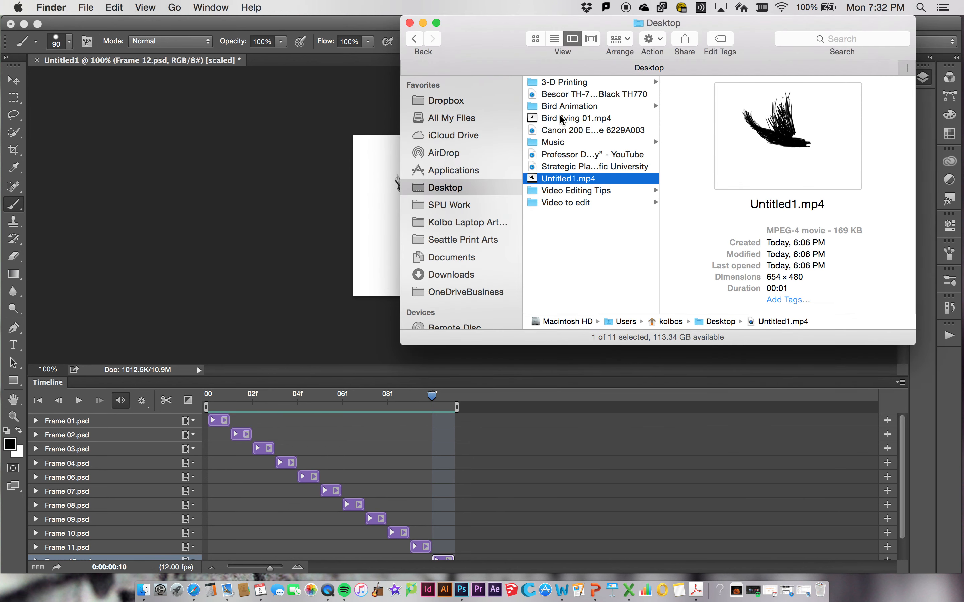
left_click(540, 119)
double_click(534, 119)
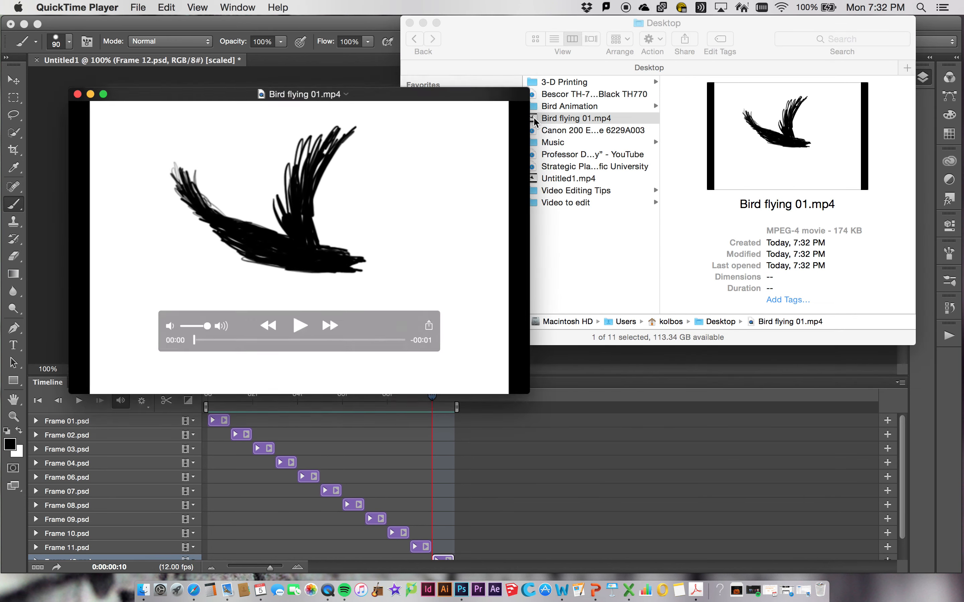
left_click(290, 335)
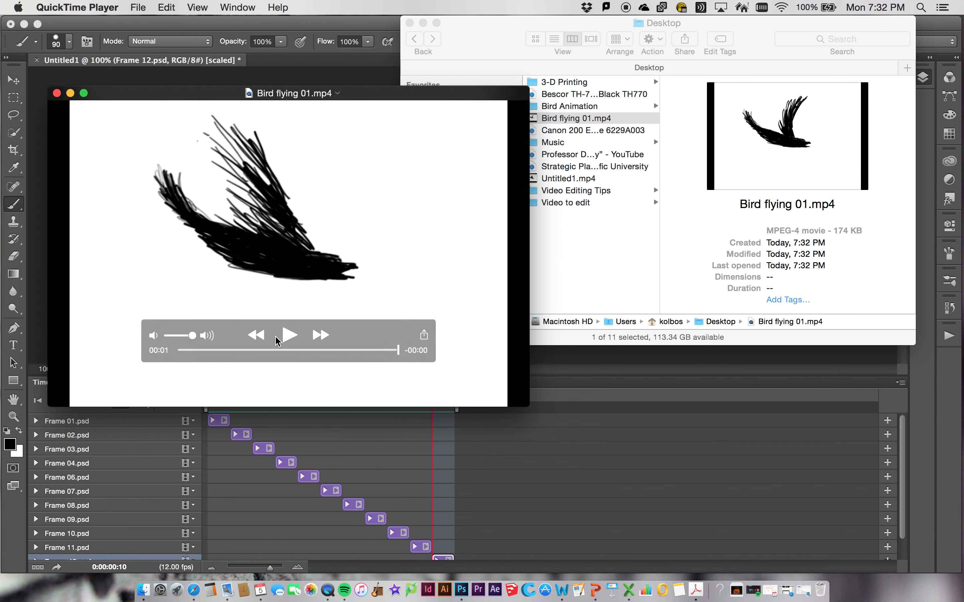
left_click(289, 335)
left_click(286, 339)
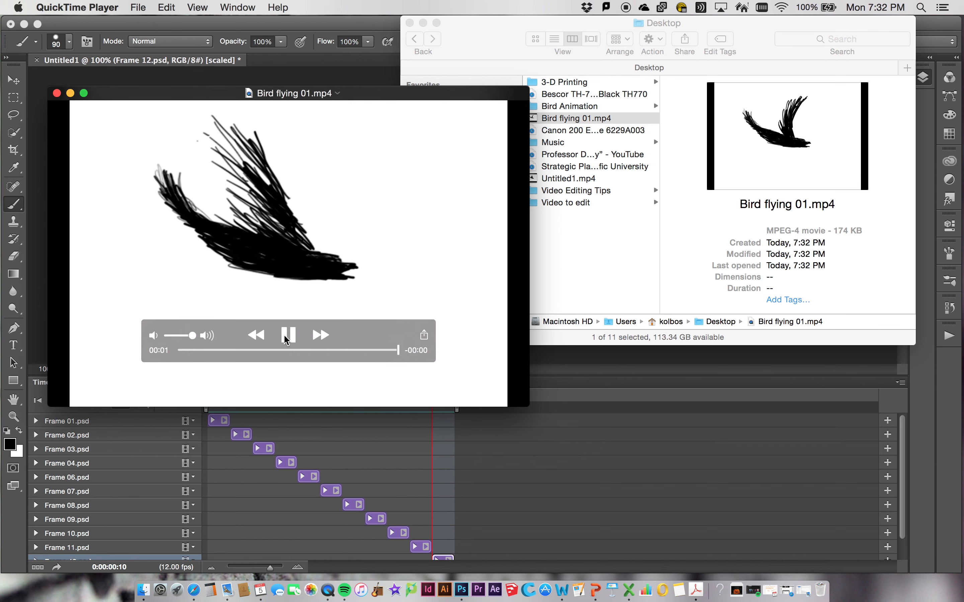